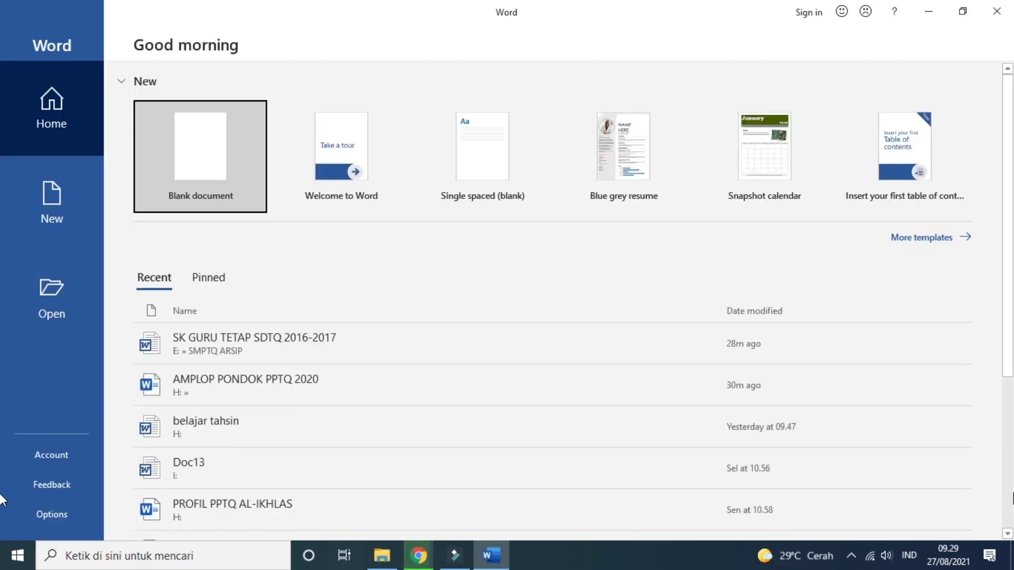
Step: Create a new blank document and glance at the File backstage before returning
{"action": "left_click", "coordinate": [207, 143]}
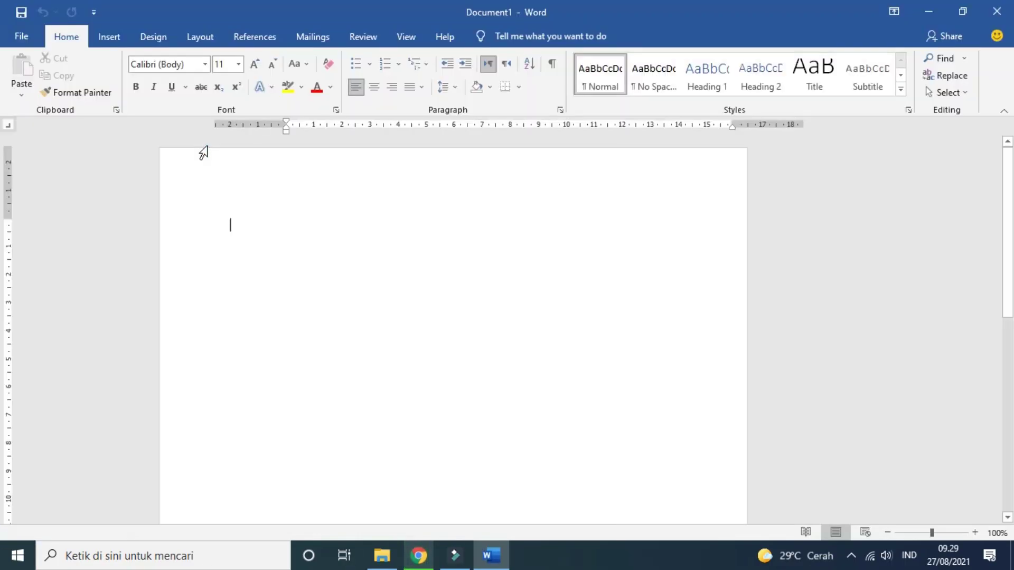
{"action": "left_click", "coordinate": [22, 36]}
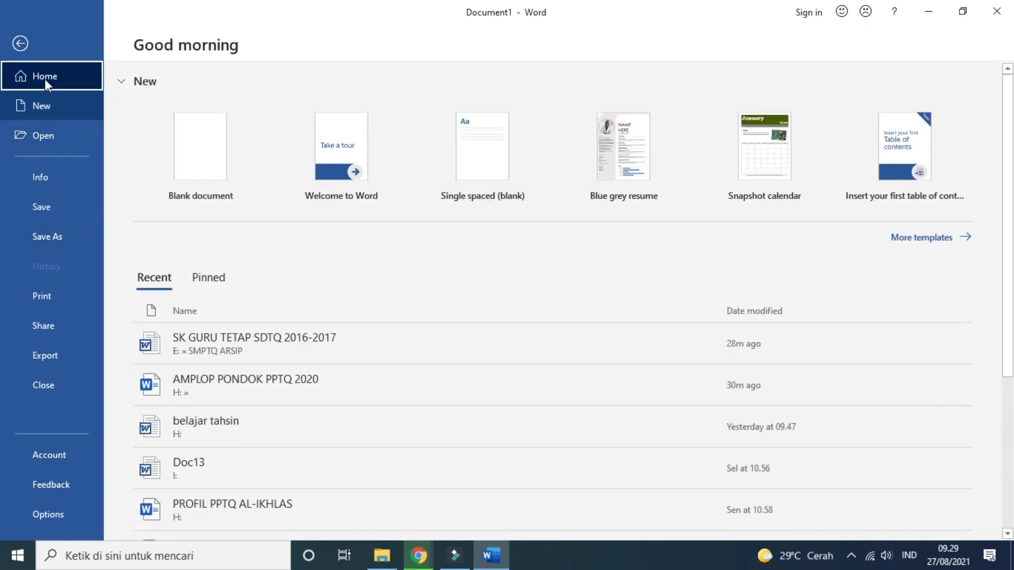
{"action": "left_click", "coordinate": [16, 45]}
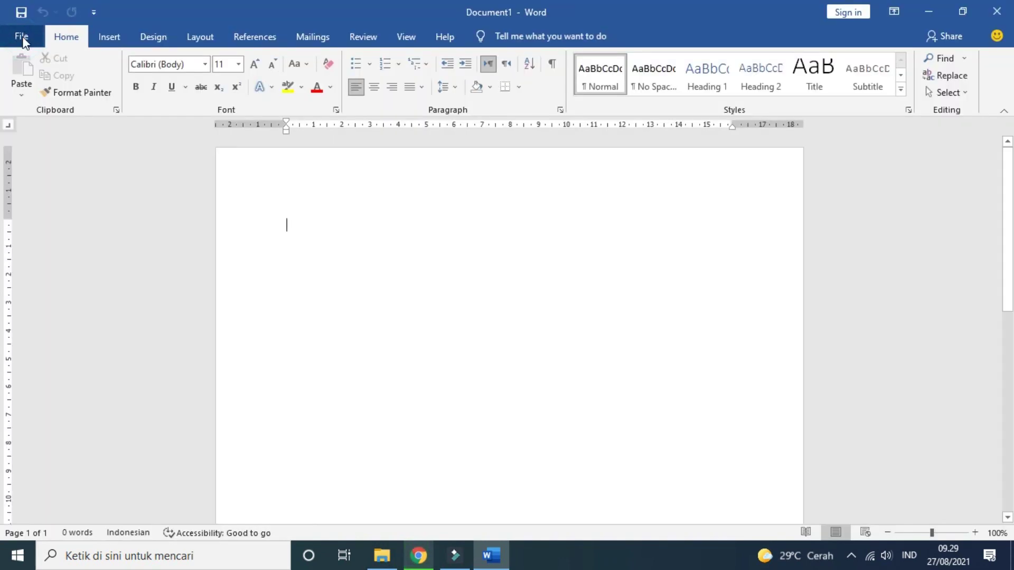
Step: Open Word Options and close it unchanged, ending on the File Home page
{"action": "left_click", "coordinate": [21, 37]}
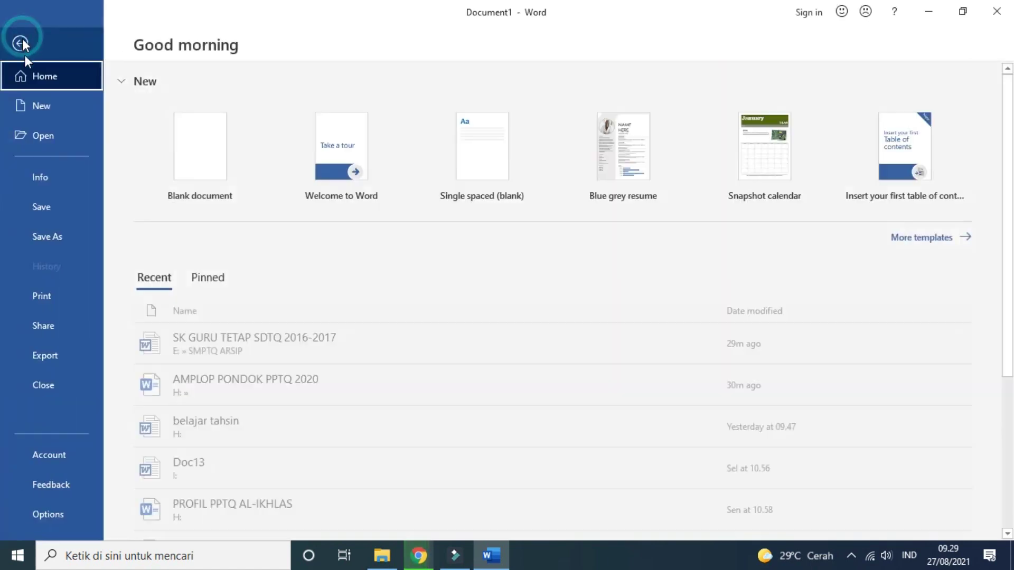
{"action": "left_click", "coordinate": [55, 516]}
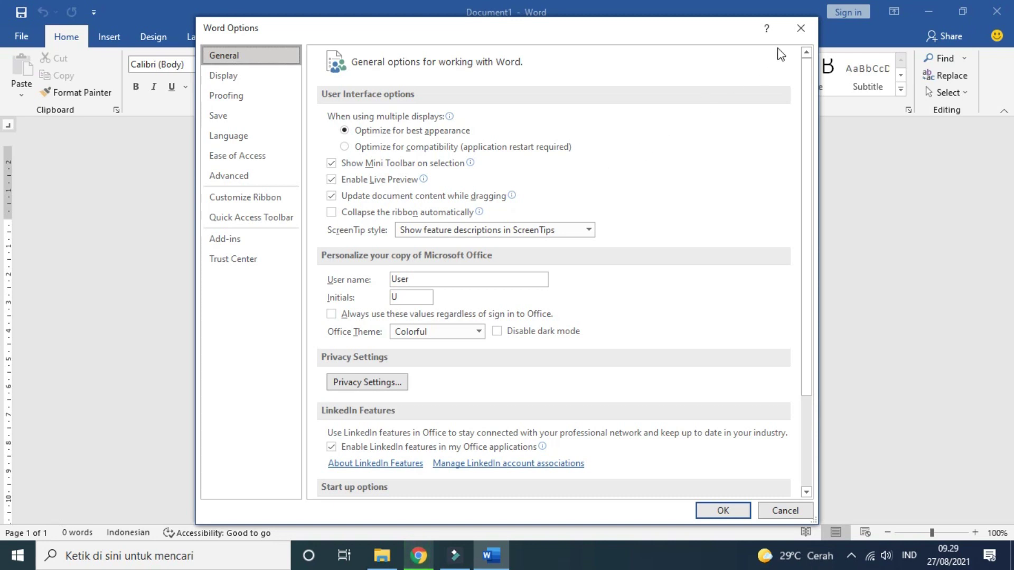
{"action": "left_click", "coordinate": [799, 29]}
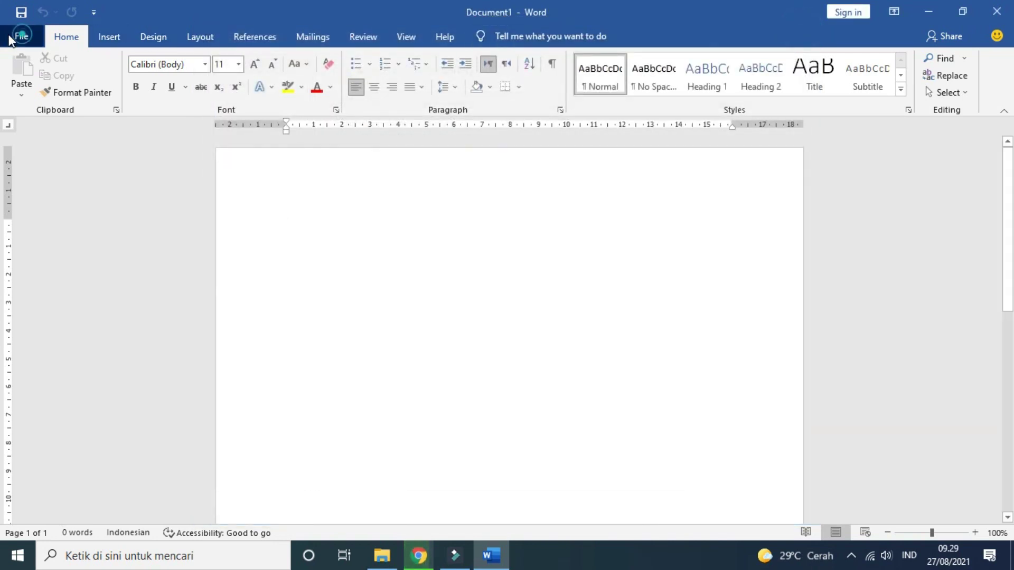
{"action": "left_click", "coordinate": [20, 36]}
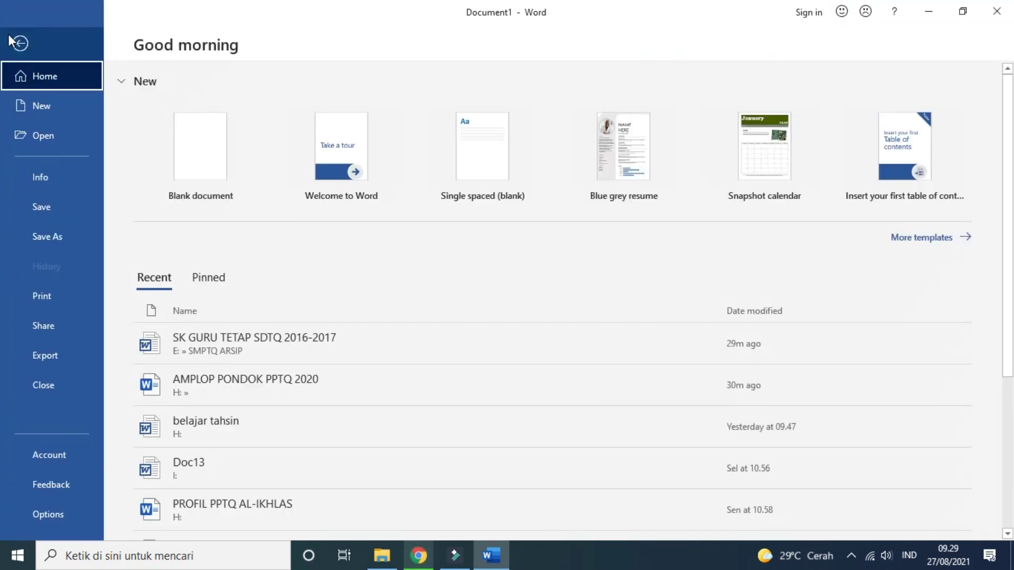
Step: Confirm in Account > About Word that Word 2019 (16.0.14217.20002) is 64-bit, then return to Document1
{"action": "left_click", "coordinate": [53, 459]}
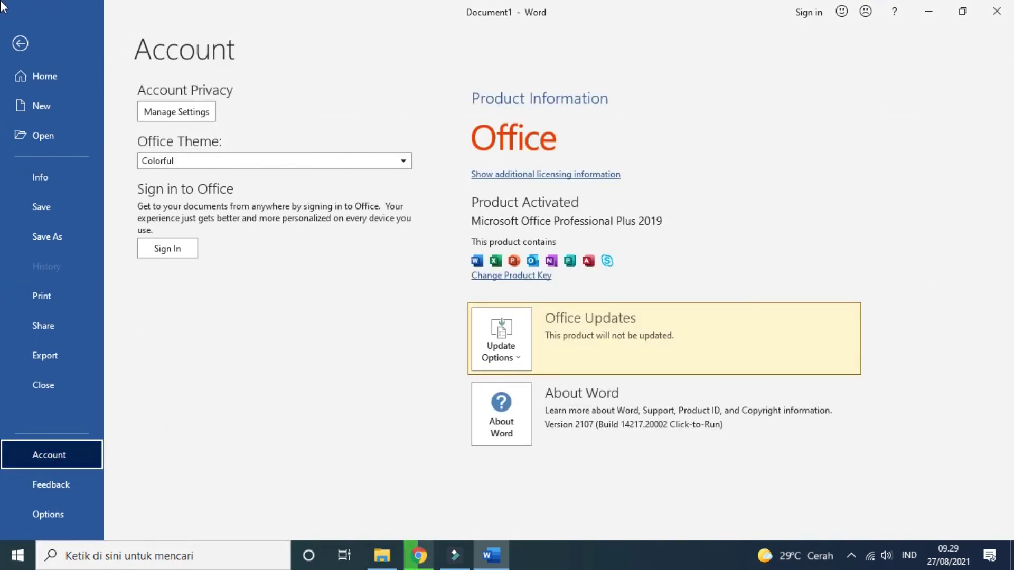
{"action": "left_click", "coordinate": [510, 421]}
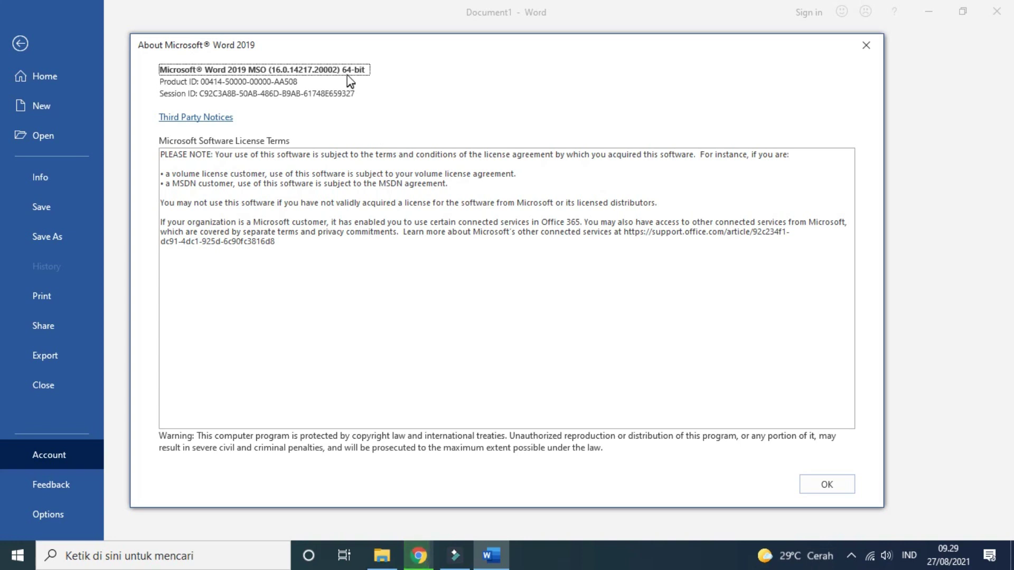
{"action": "left_click_drag", "start_coordinate": [343, 70], "coordinate": [368, 73]}
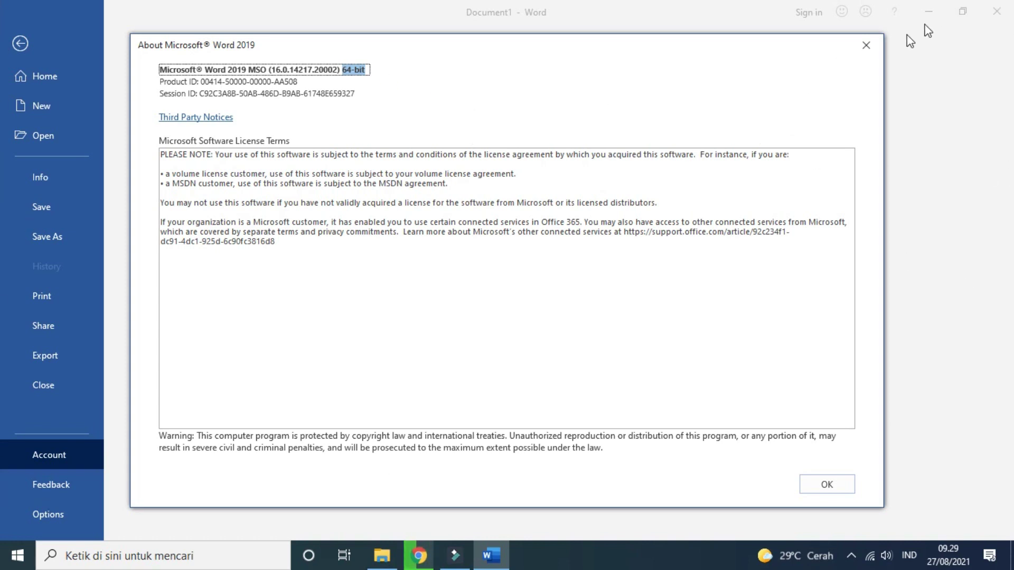
{"action": "left_click", "coordinate": [866, 45]}
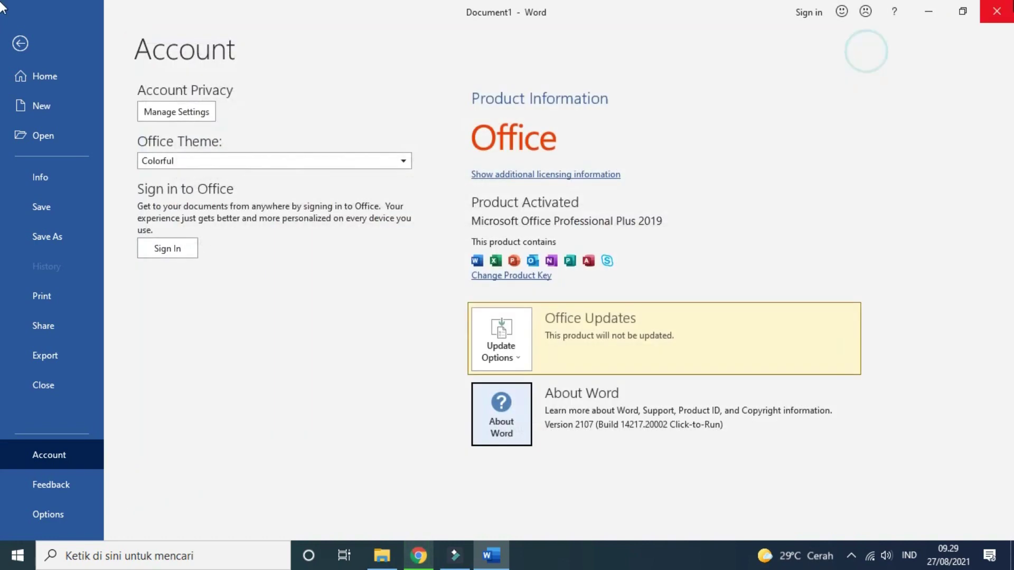
{"action": "left_click", "coordinate": [11, 40]}
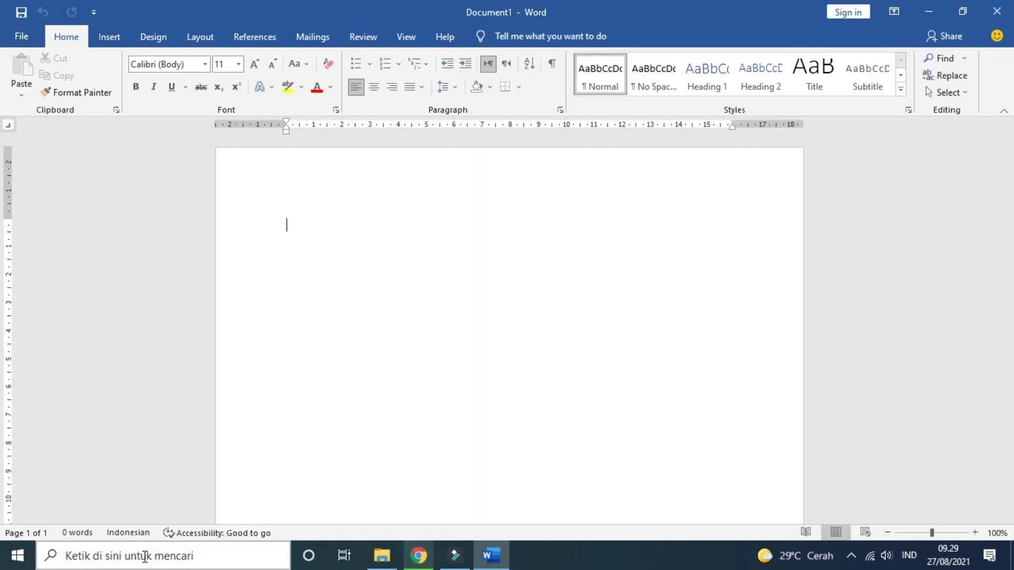
{"action": "left_click", "coordinate": [145, 556]}
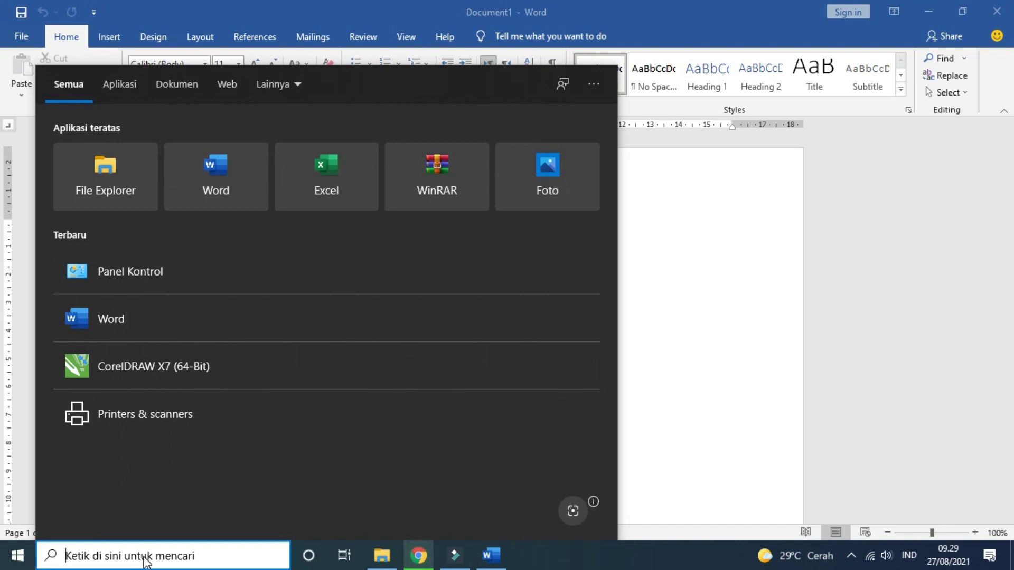
{"action": "type", "text": "c"}
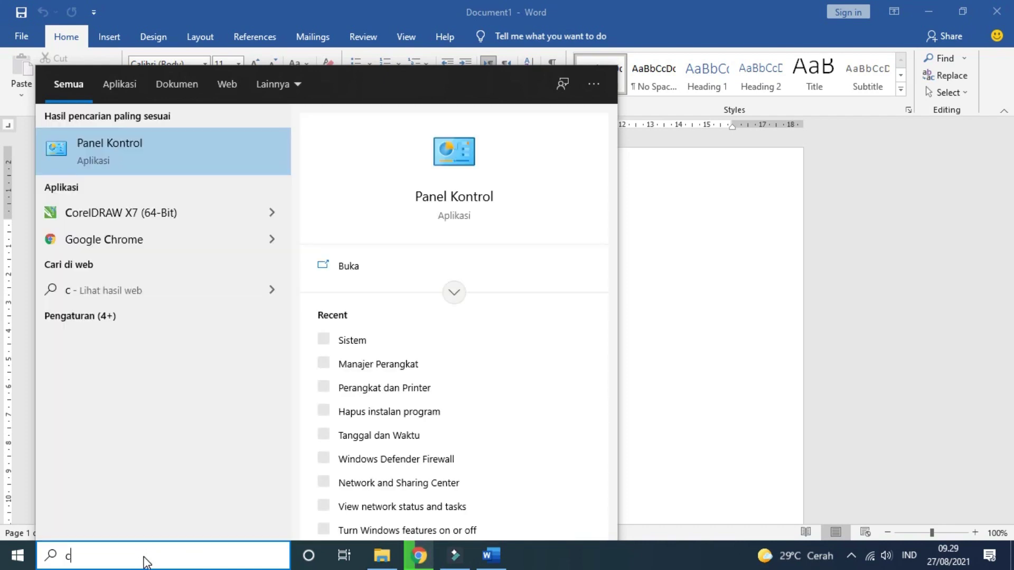
{"action": "type", "text": "ontr"}
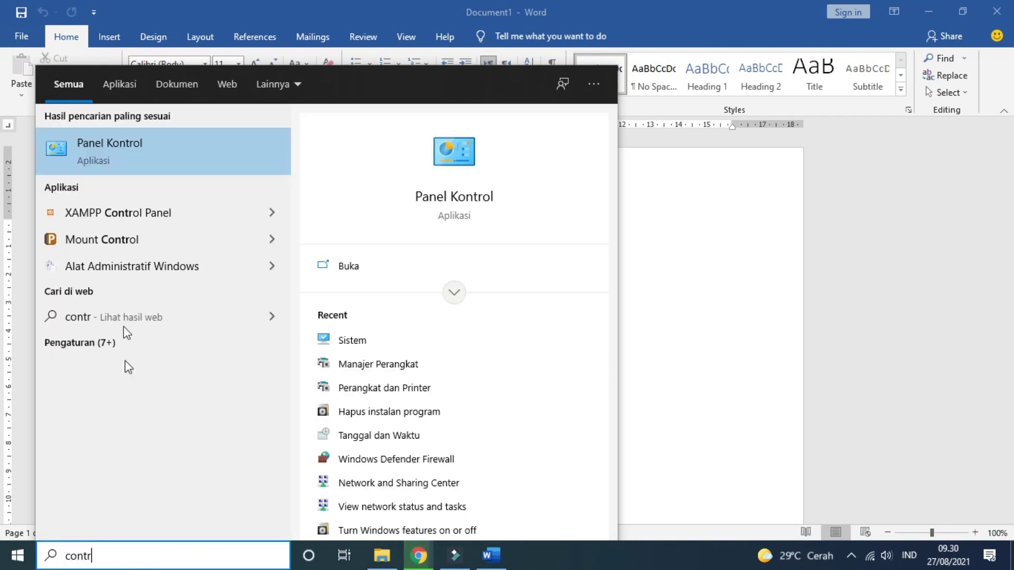
{"action": "left_click", "coordinate": [159, 153]}
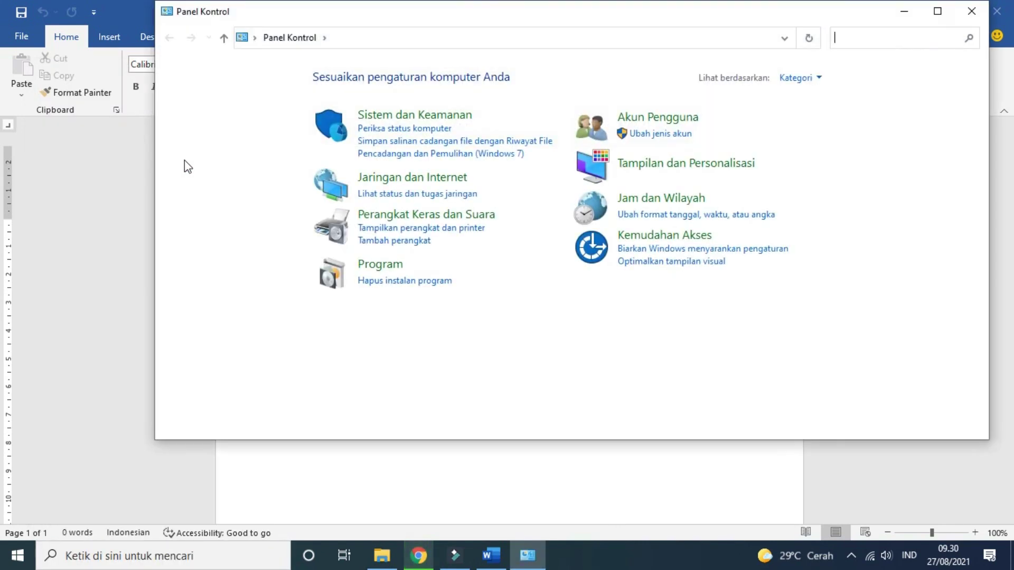
{"action": "left_click", "coordinate": [399, 117]}
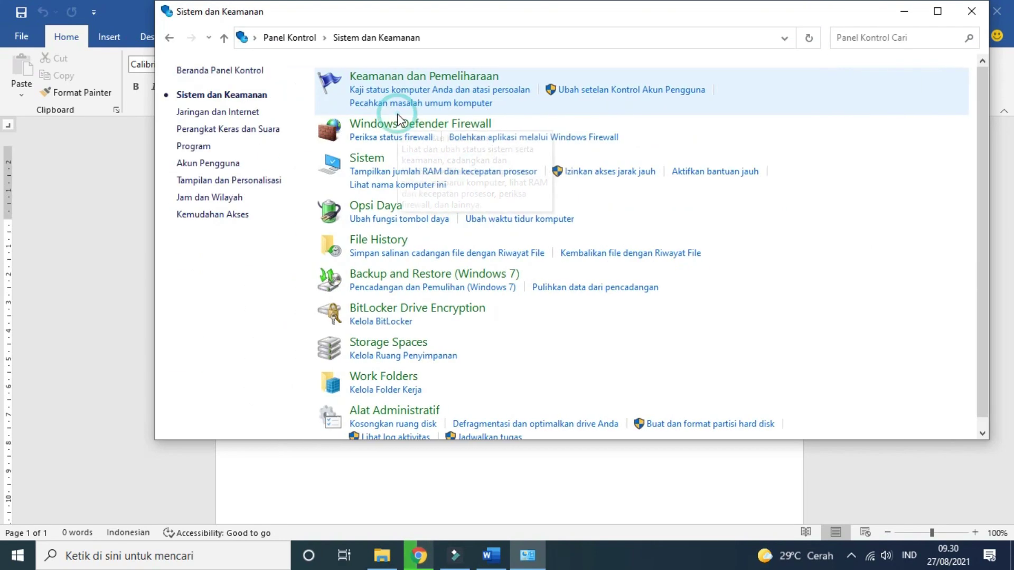
{"action": "left_click", "coordinate": [375, 159]}
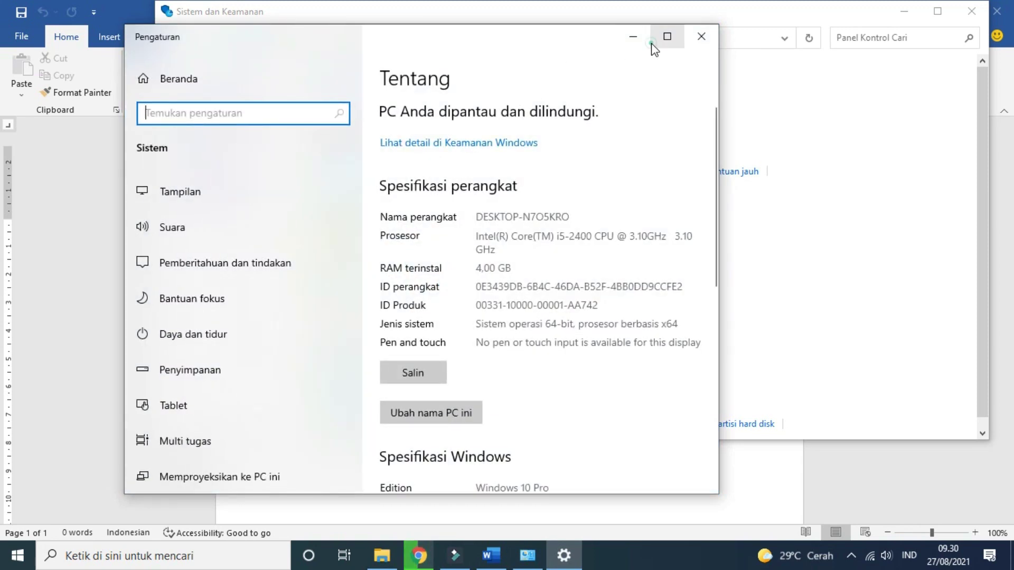
{"action": "left_click", "coordinate": [667, 35]}
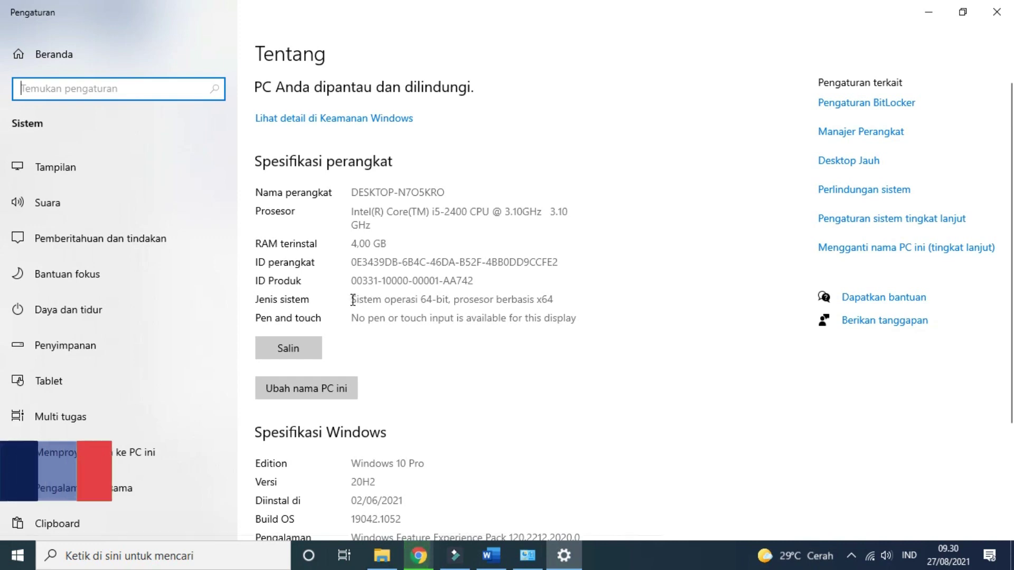
{"action": "left_click_drag", "start_coordinate": [353, 300], "coordinate": [546, 335]}
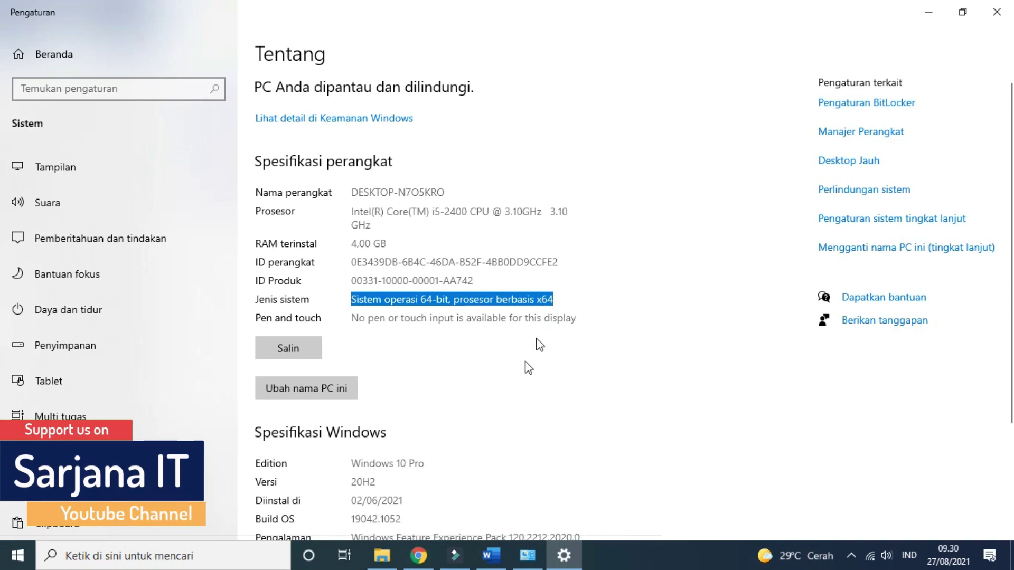
{"action": "left_click", "coordinate": [1009, 7]}
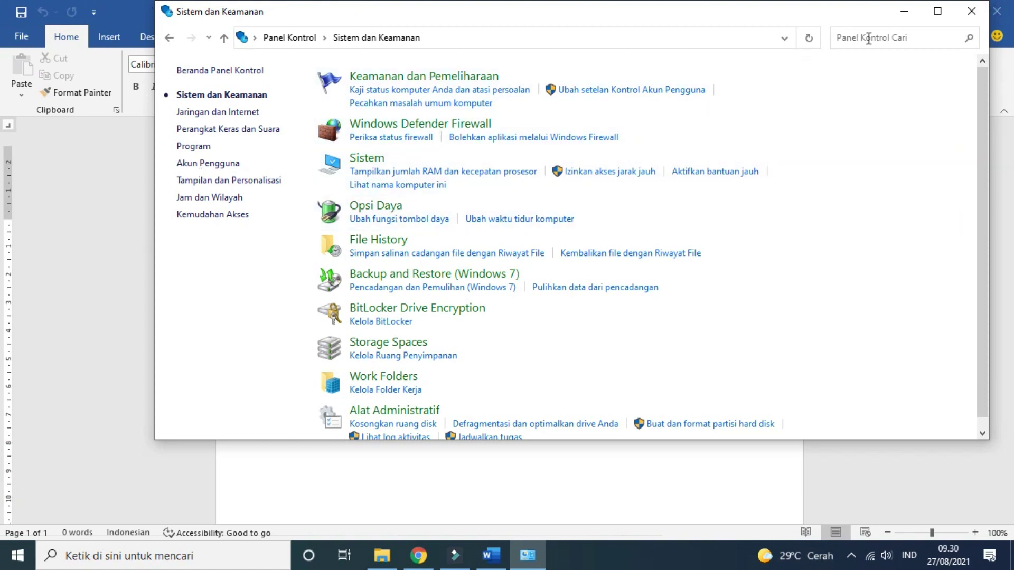
{"action": "left_click", "coordinate": [971, 11]}
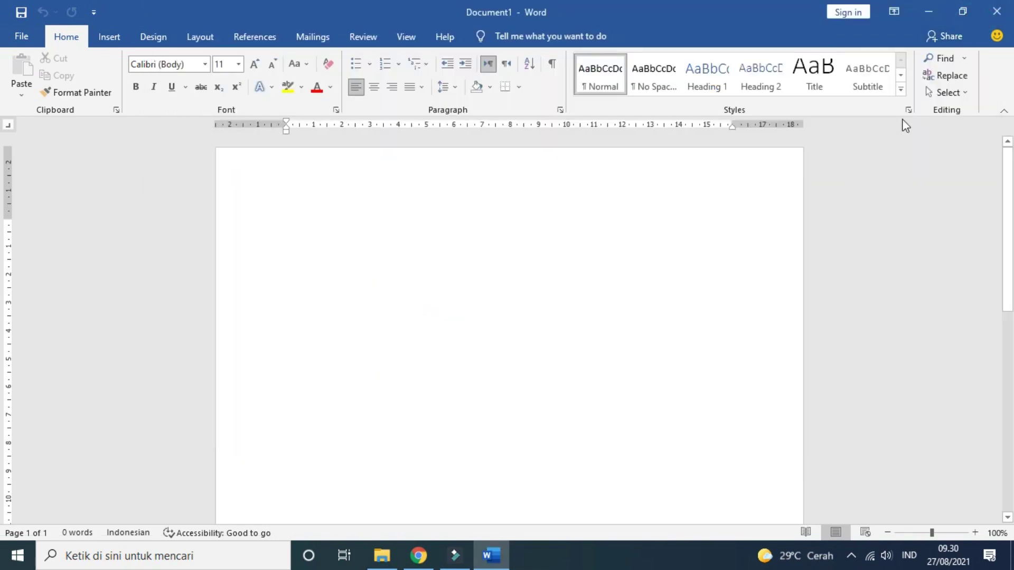
Step: Close Word, open the Al-Qur'an folder on Drive USB (H:) and select QuranInMsWord.64-3.0
{"action": "left_click", "coordinate": [1001, 14]}
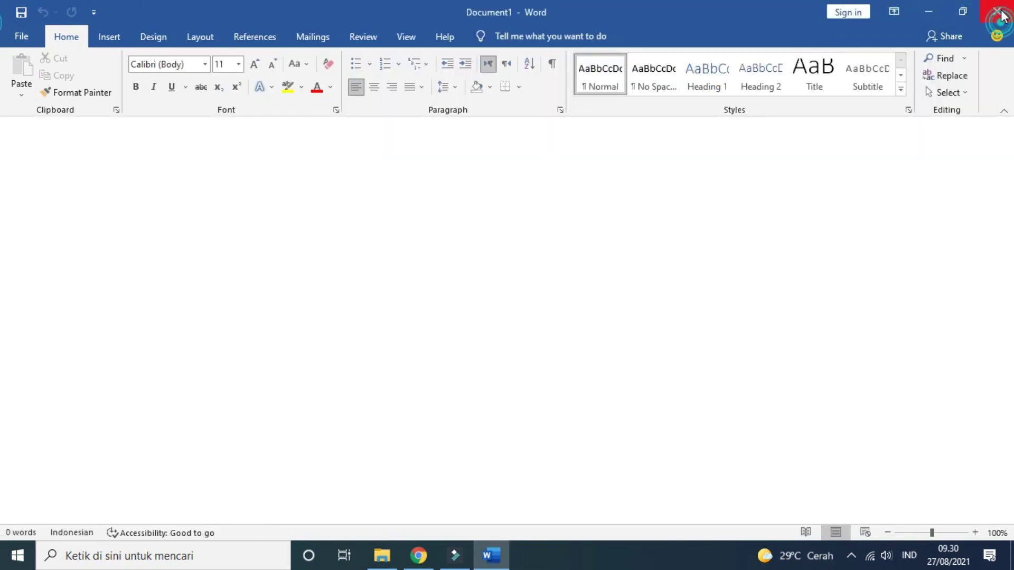
{"action": "left_click", "coordinate": [383, 565]}
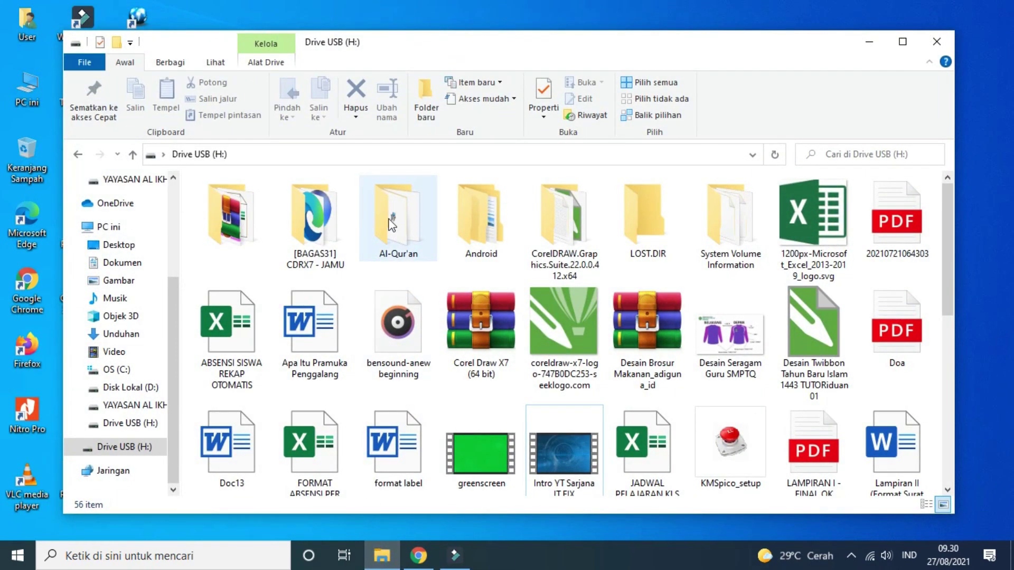
{"action": "mouse_move", "coordinate": [394, 217]}
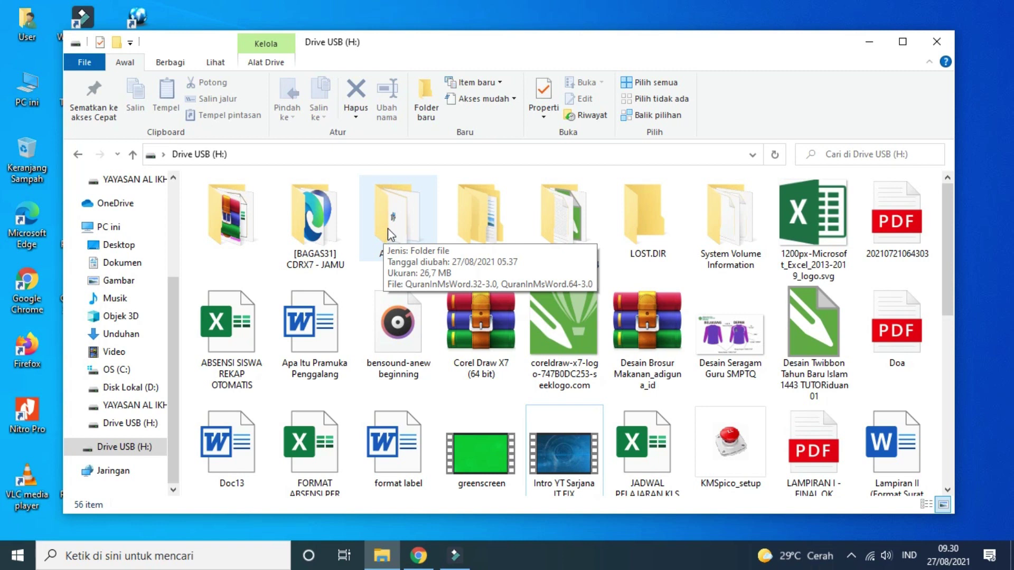
{"action": "double_click", "coordinate": [388, 229]}
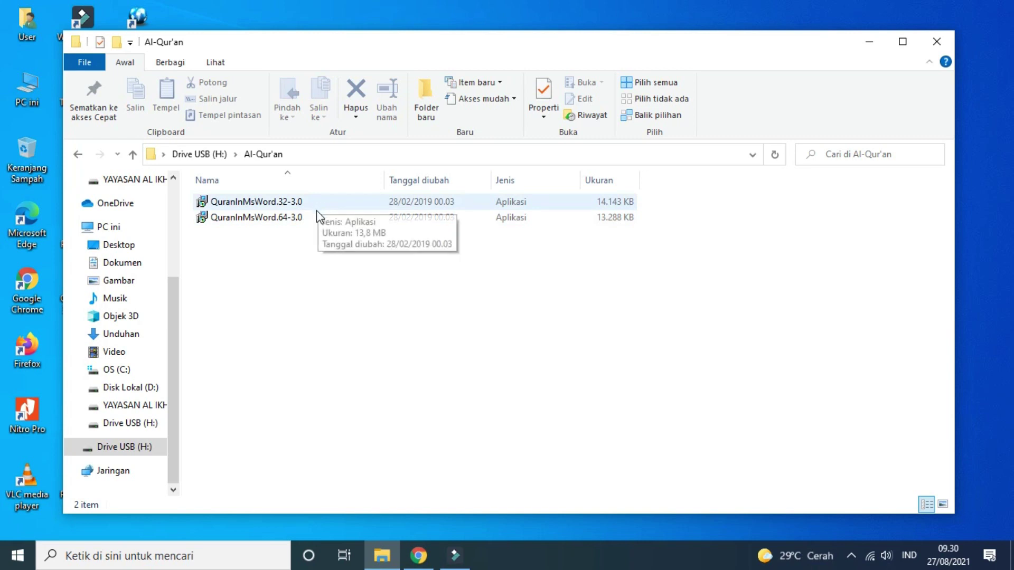
{"action": "mouse_move", "coordinate": [255, 217]}
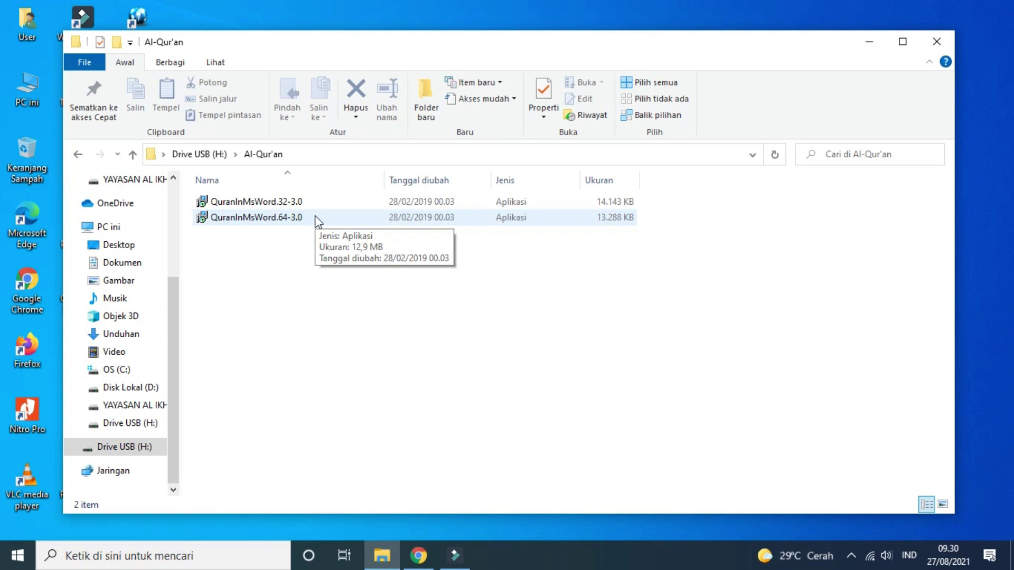
{"action": "left_click", "coordinate": [317, 219]}
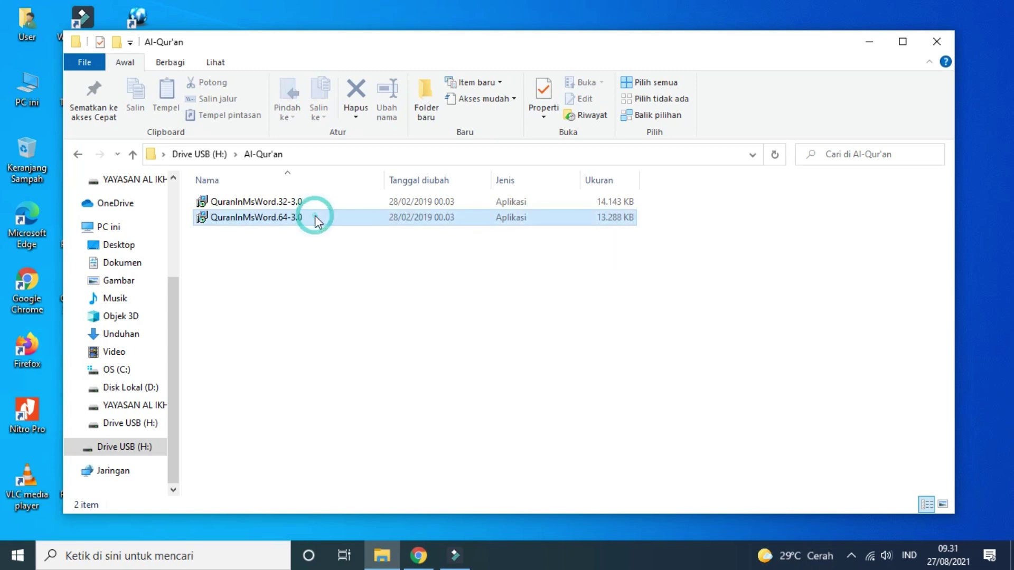
Step: Run QuranInMsWord.64-3.0 as administrator, keeping English as the setup language
{"action": "right_click", "coordinate": [317, 220]}
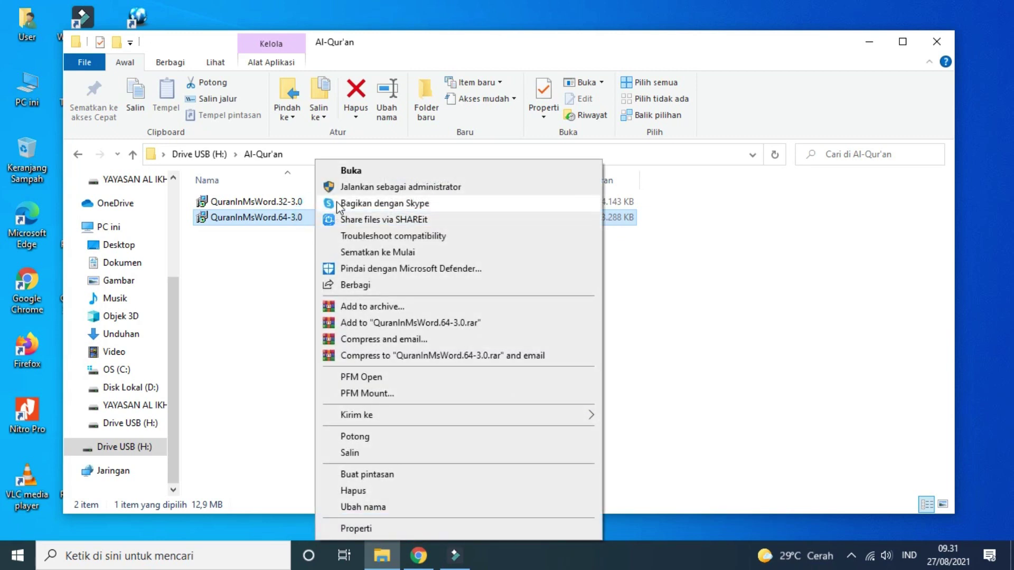
{"action": "left_click", "coordinate": [361, 189]}
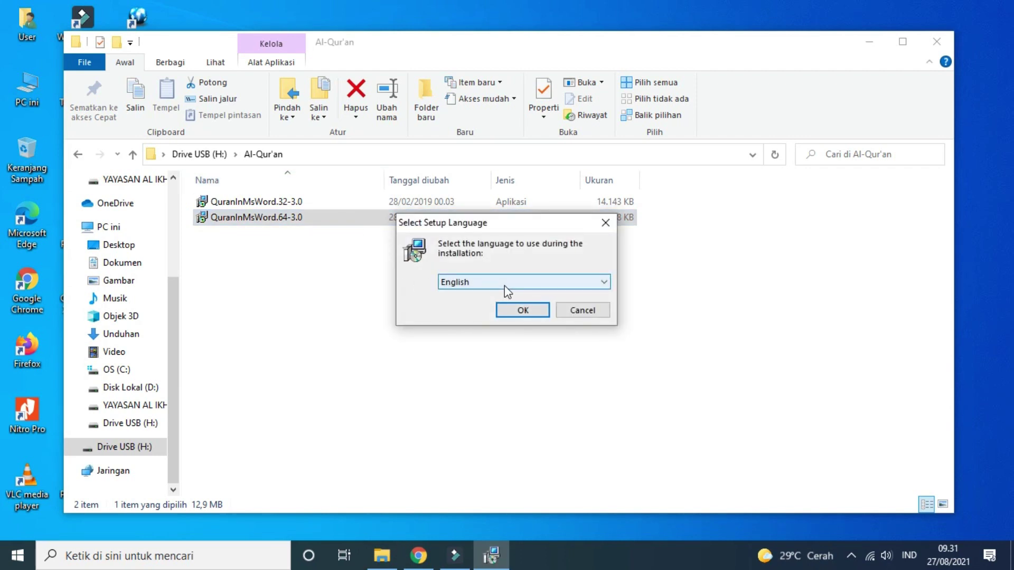
{"action": "left_click", "coordinate": [505, 286]}
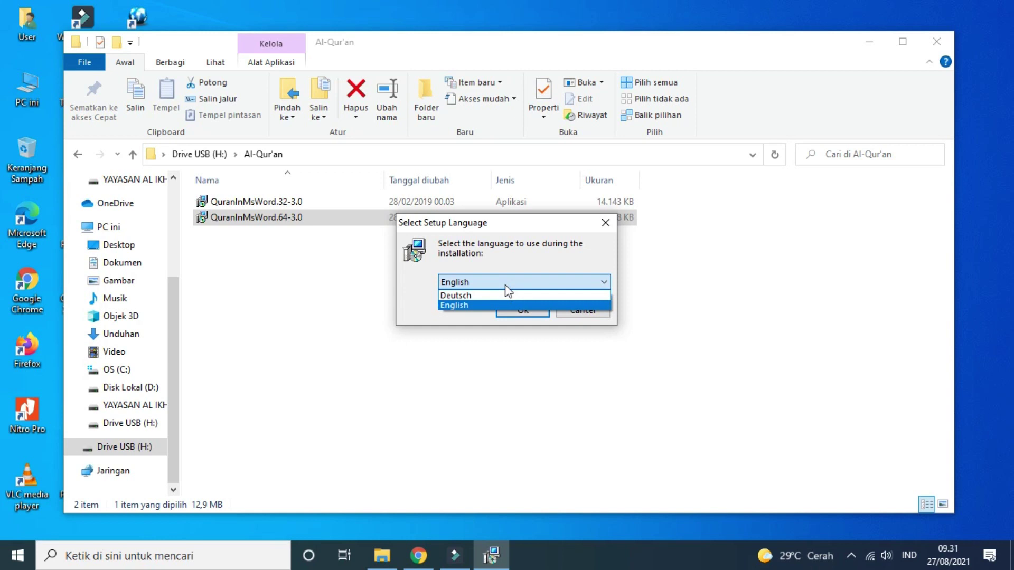
{"action": "left_click", "coordinate": [475, 306]}
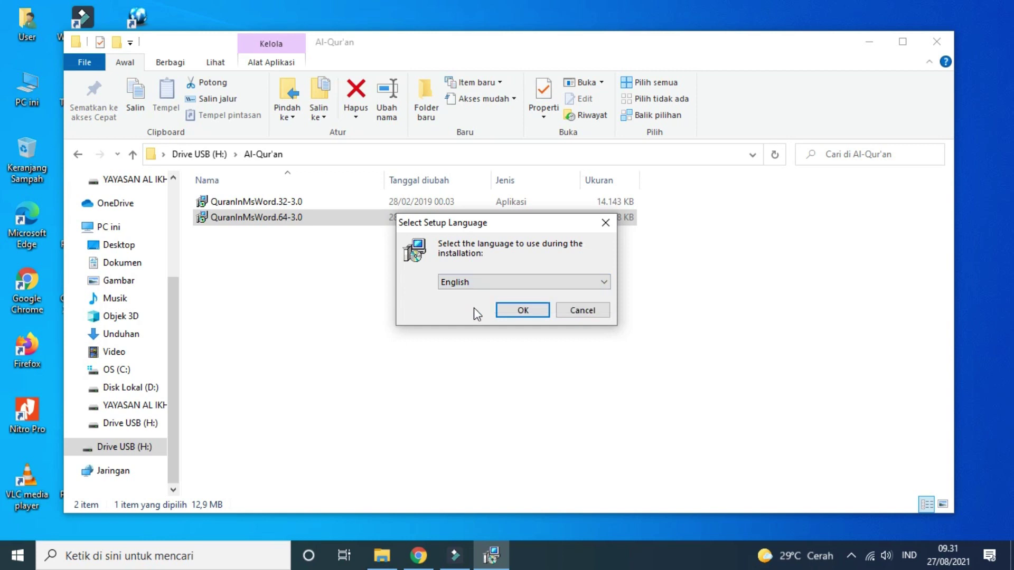
Step: Install Quran in Ms Word for all users into C:\Program Files\QuranInMsWord.64 and finish
{"action": "left_click", "coordinate": [524, 312]}
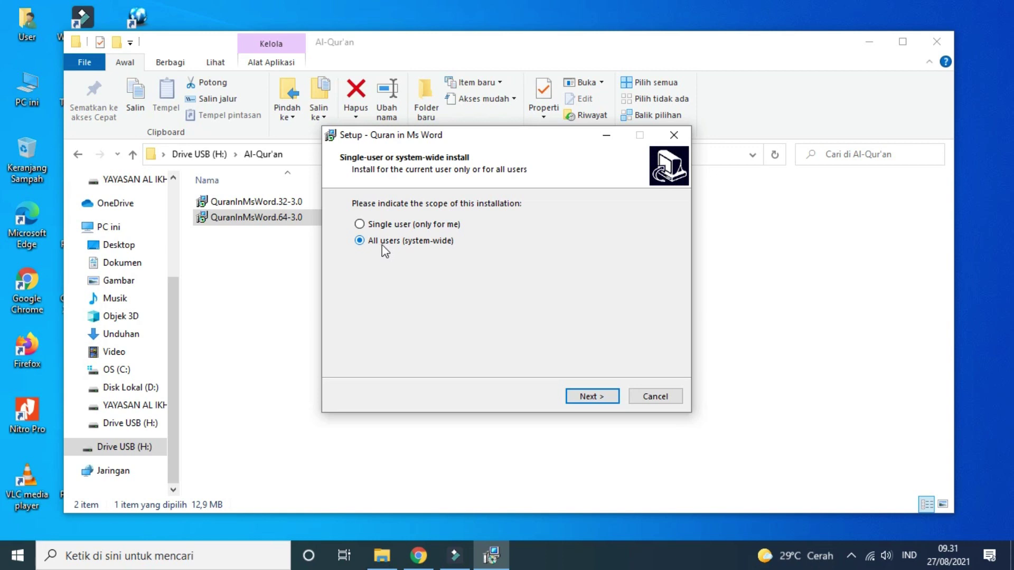
{"action": "left_click", "coordinate": [583, 398]}
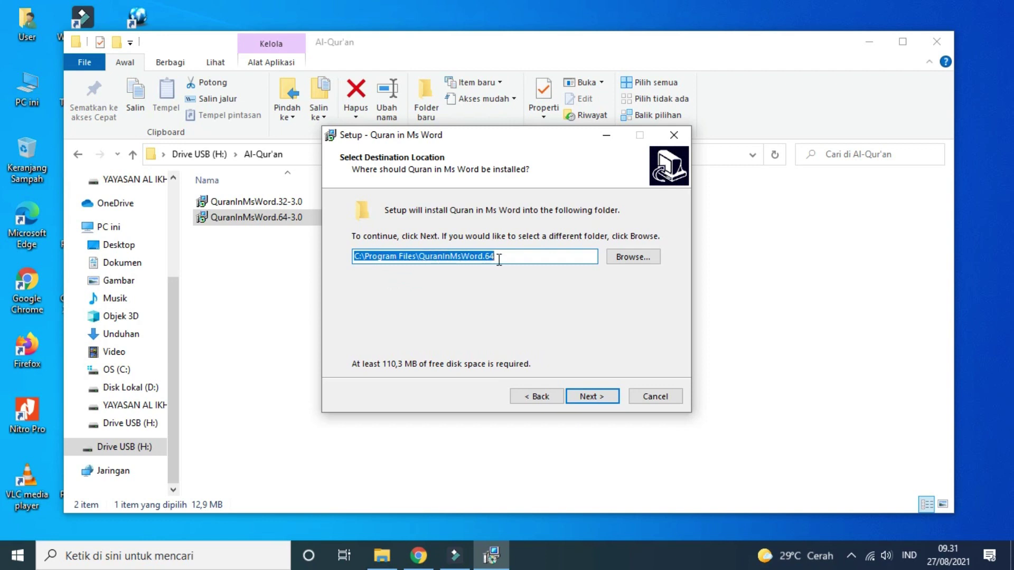
{"action": "left_click", "coordinate": [588, 401]}
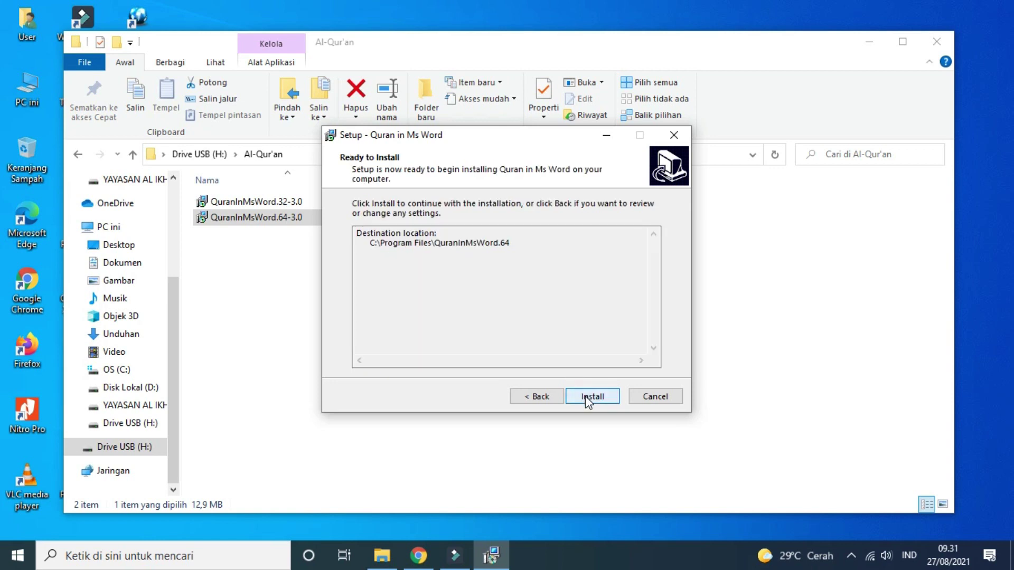
{"action": "left_click", "coordinate": [586, 397]}
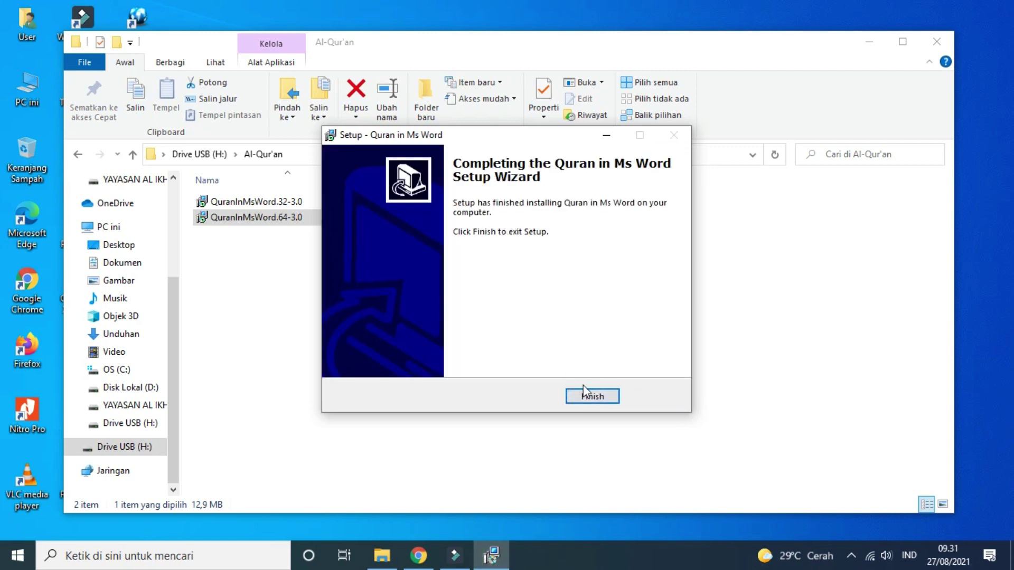
{"action": "left_click", "coordinate": [584, 397]}
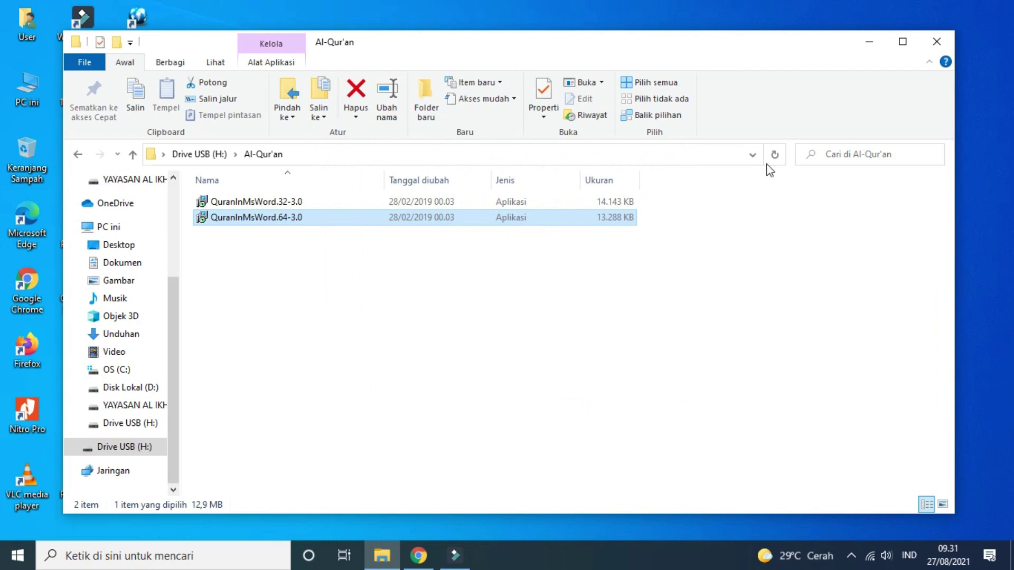
Step: Minimise the File Explorer window showing the Al-Qur'an folder
{"action": "left_click", "coordinate": [880, 45]}
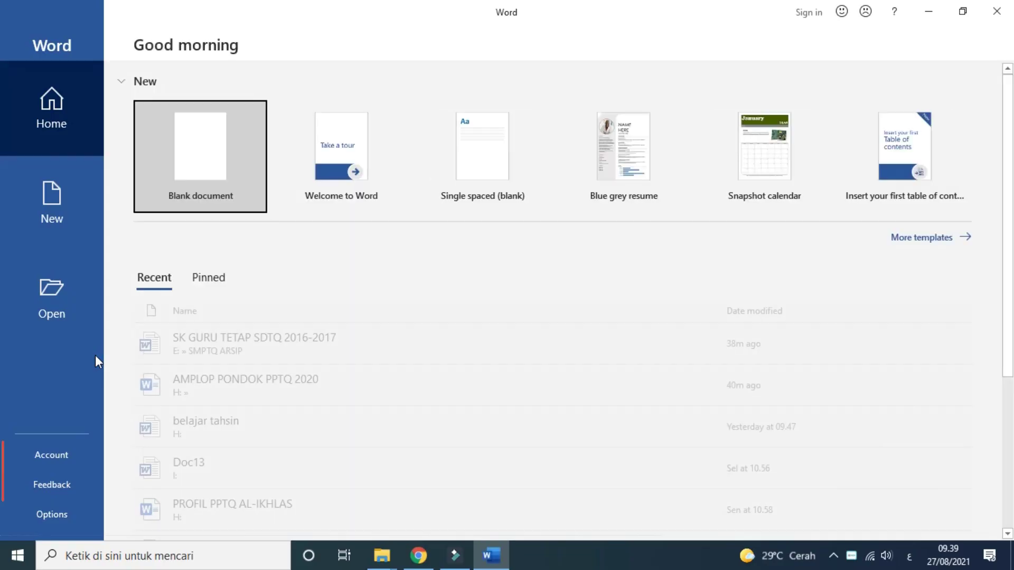
Step: Create a blank document and, in the Quran tab, choose 1. Al Fatihah from verse 1
{"action": "left_click", "coordinate": [231, 166]}
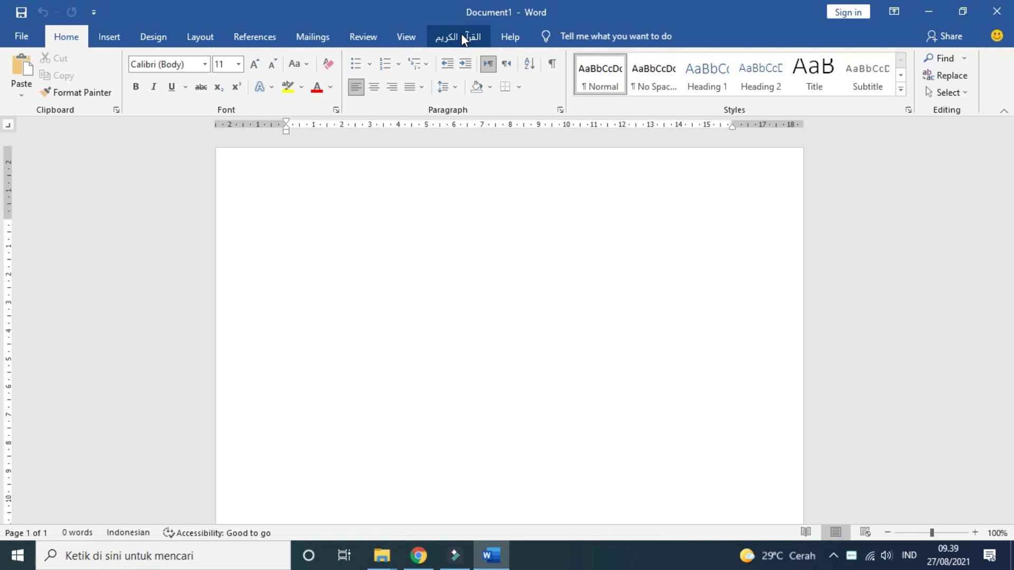
{"action": "left_click", "coordinate": [462, 38]}
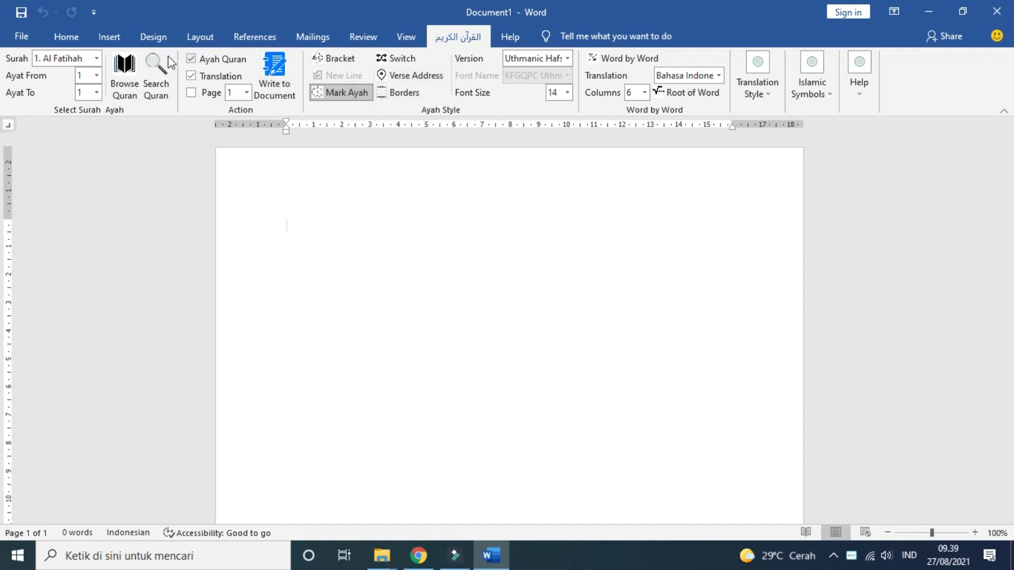
{"action": "left_click", "coordinate": [97, 59]}
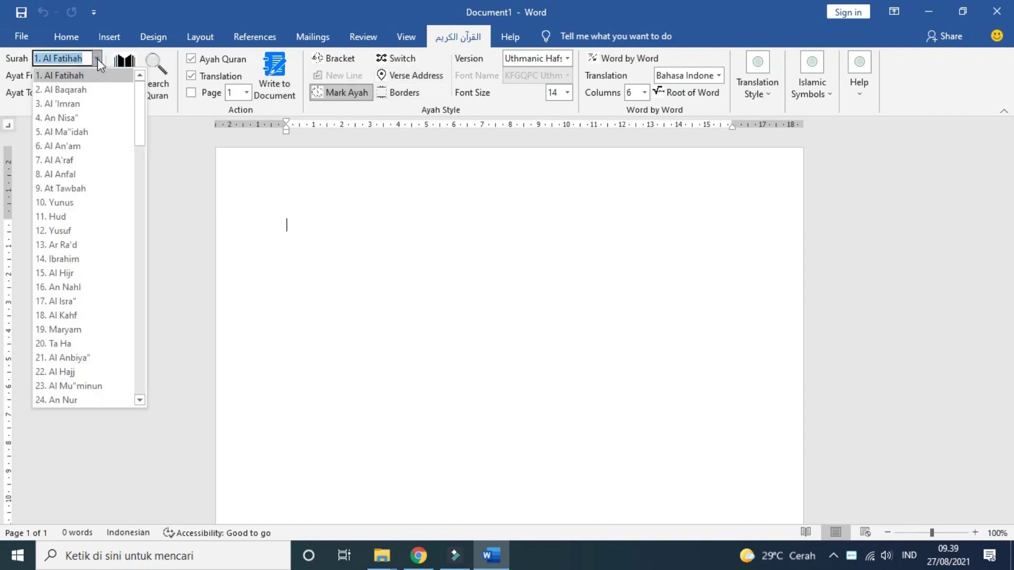
{"action": "left_click", "coordinate": [98, 59]}
{"action": "left_click", "coordinate": [97, 75]}
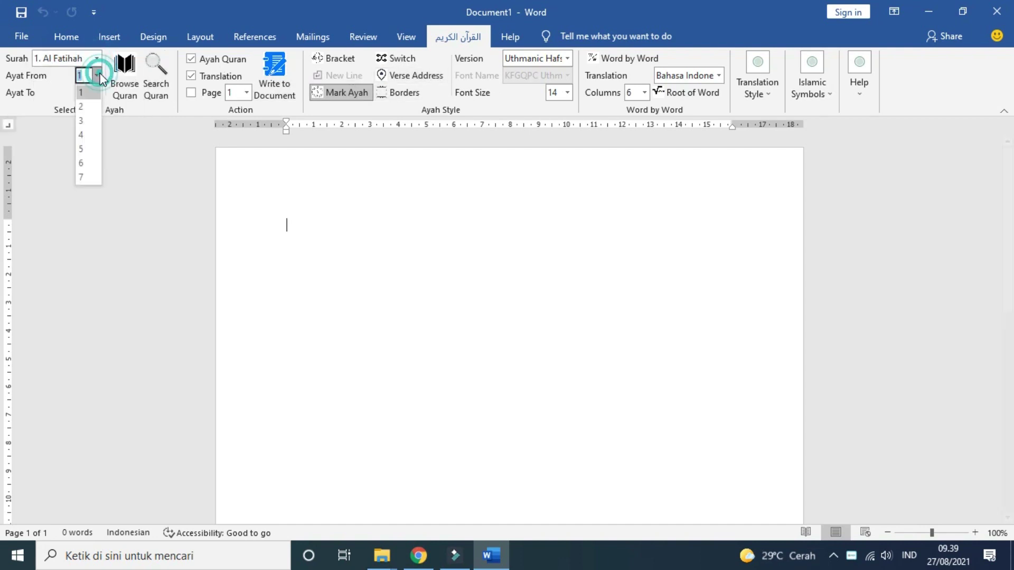
{"action": "left_click", "coordinate": [98, 76]}
Step: End the Al Fatihah verse range at ayah 7 and toggle Mark Ayah
{"action": "left_click", "coordinate": [95, 91]}
{"action": "left_click", "coordinate": [95, 90]}
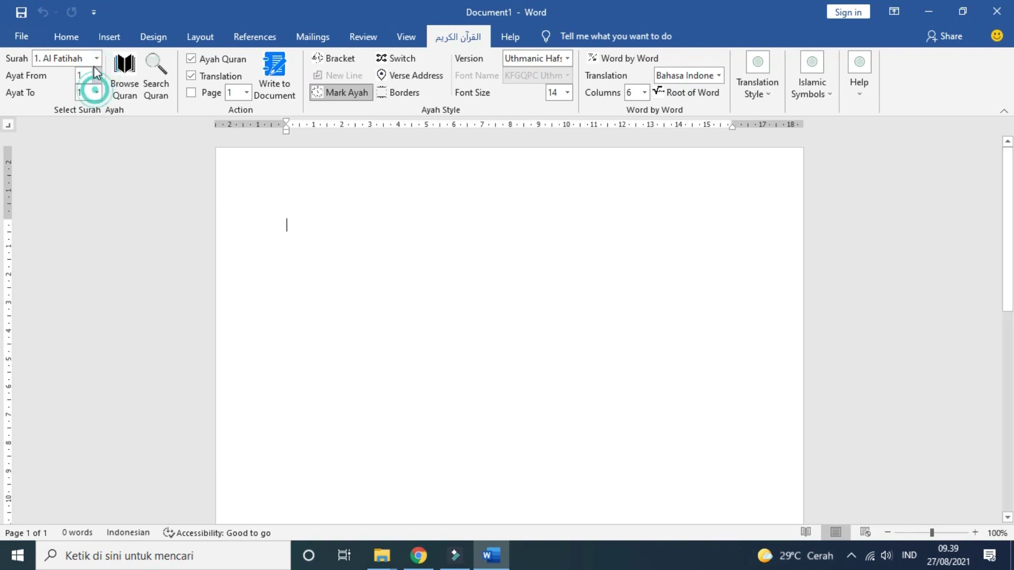
{"action": "left_click", "coordinate": [95, 58]}
{"action": "left_click", "coordinate": [93, 58]}
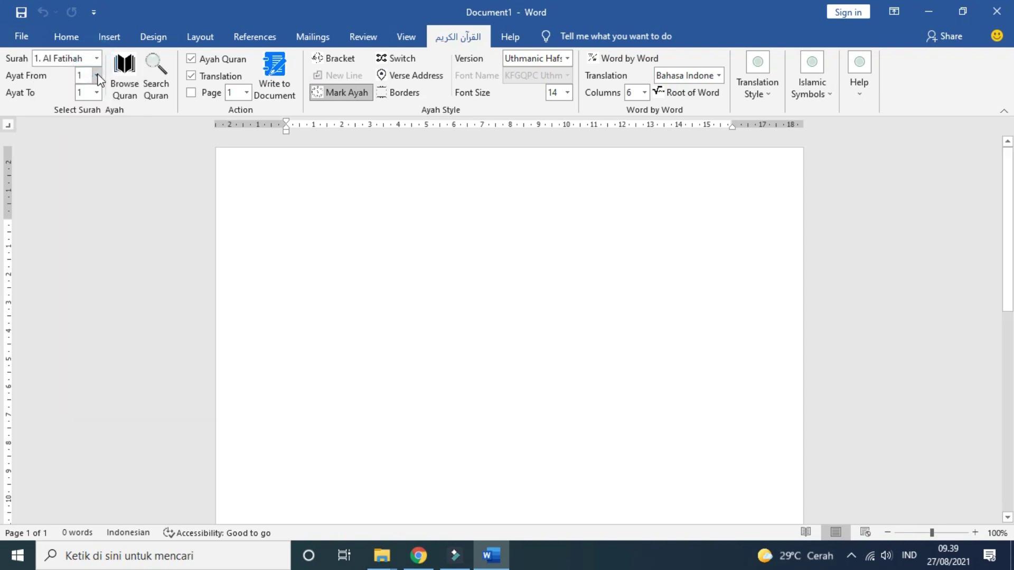
{"action": "left_click", "coordinate": [96, 92]}
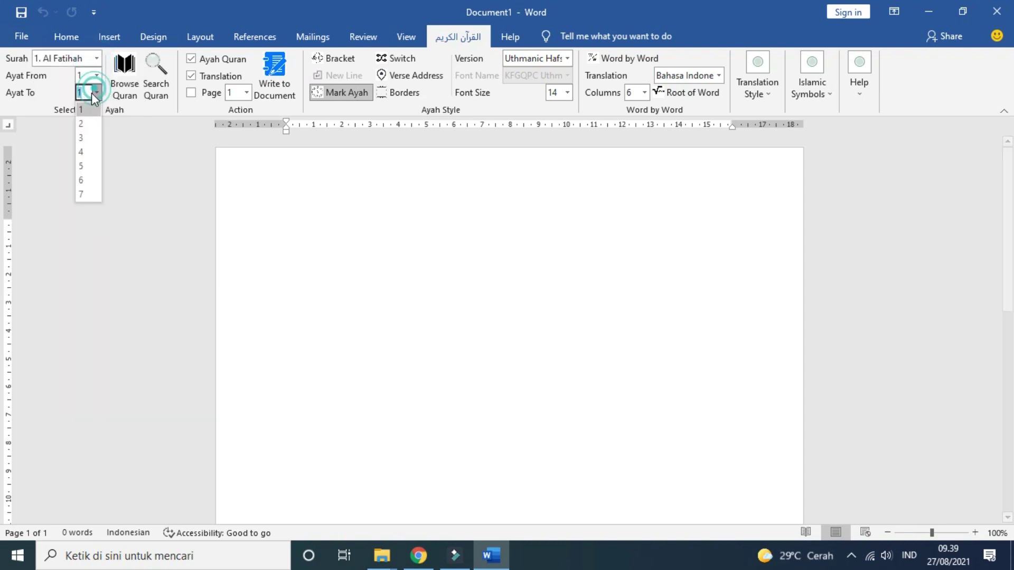
{"action": "left_click", "coordinate": [81, 195]}
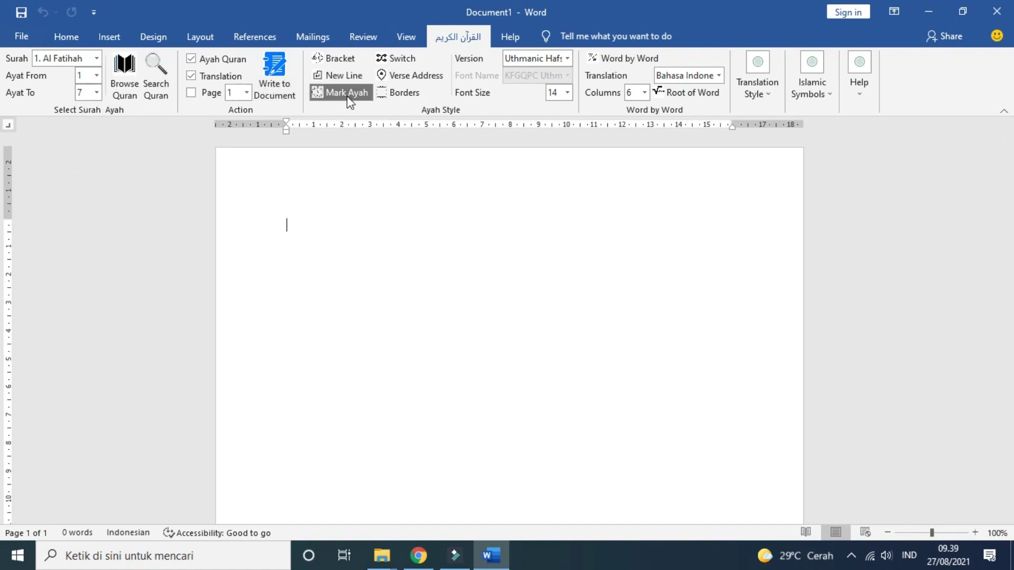
{"action": "left_click", "coordinate": [331, 95]}
{"action": "left_click", "coordinate": [567, 61]}
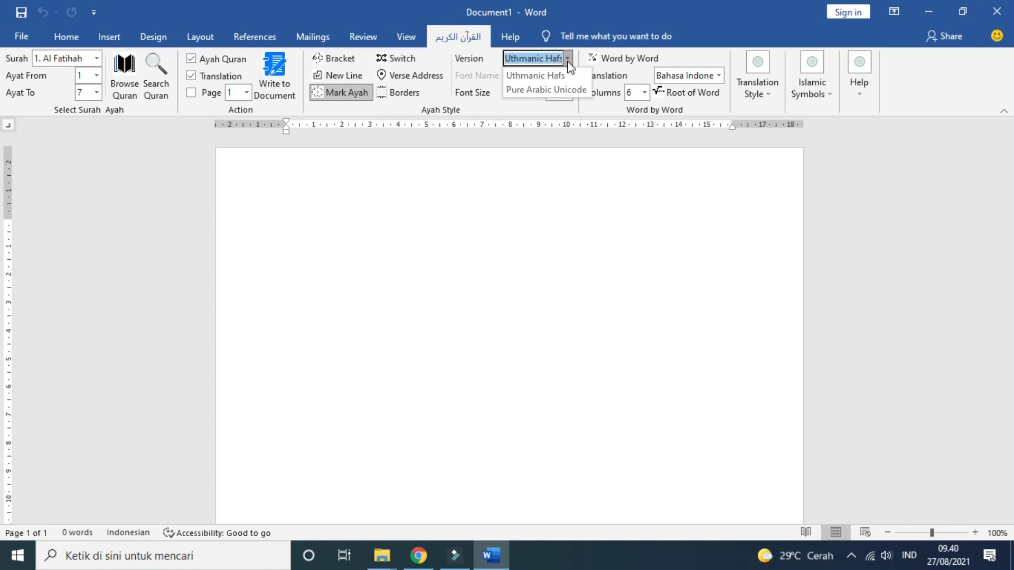
Step: Keep Uthmanic Hafs text and pick Tafsir Ringkas Kemenag in Translation Style
{"action": "left_click", "coordinate": [567, 61]}
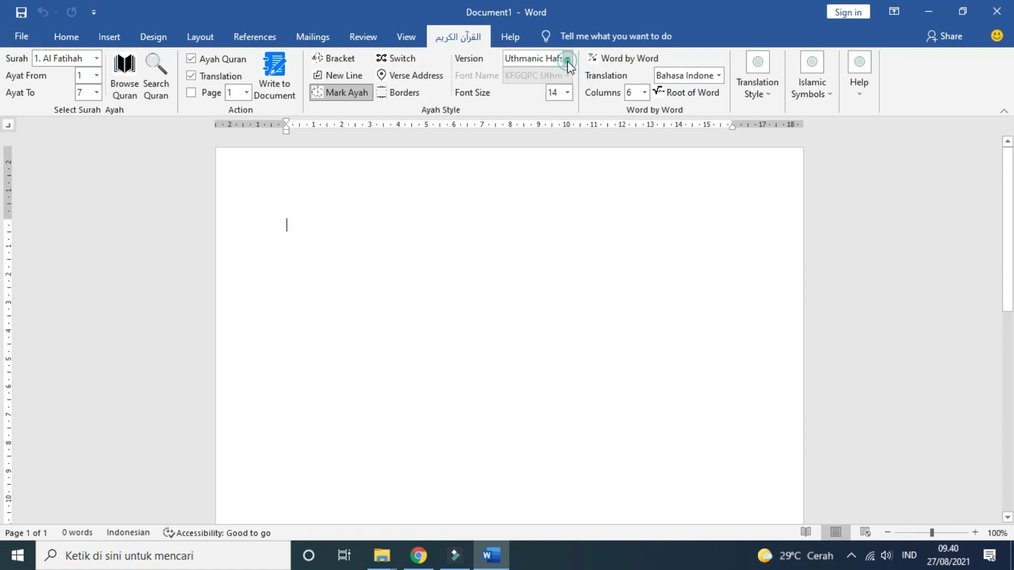
{"action": "left_click", "coordinate": [719, 76]}
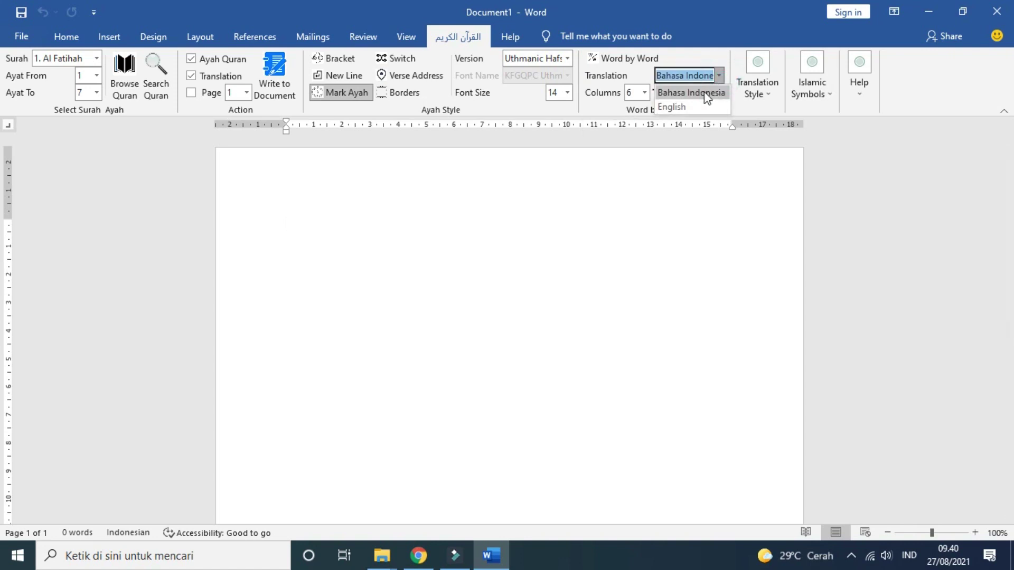
{"action": "left_click", "coordinate": [704, 91]}
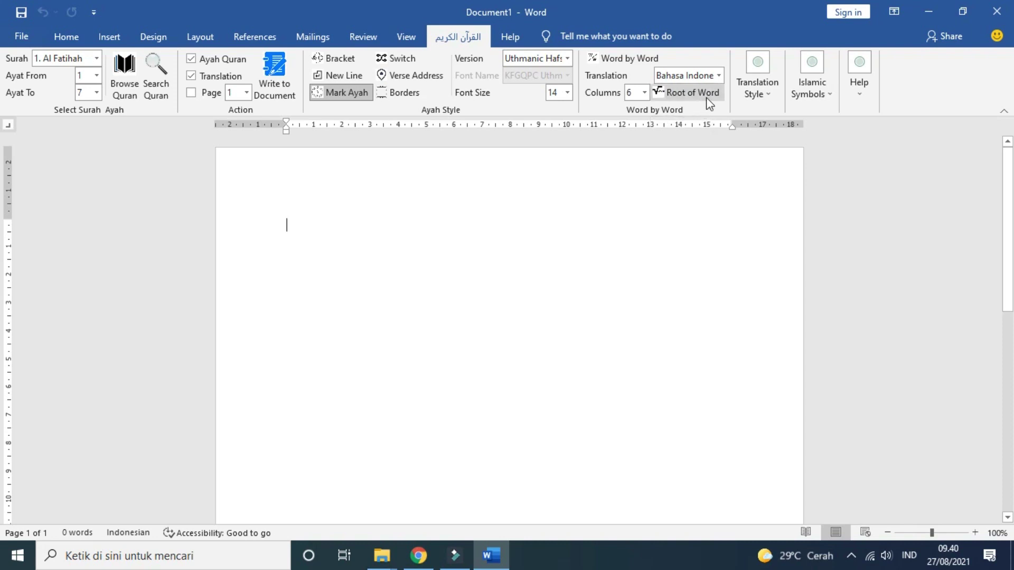
{"action": "left_click", "coordinate": [752, 89]}
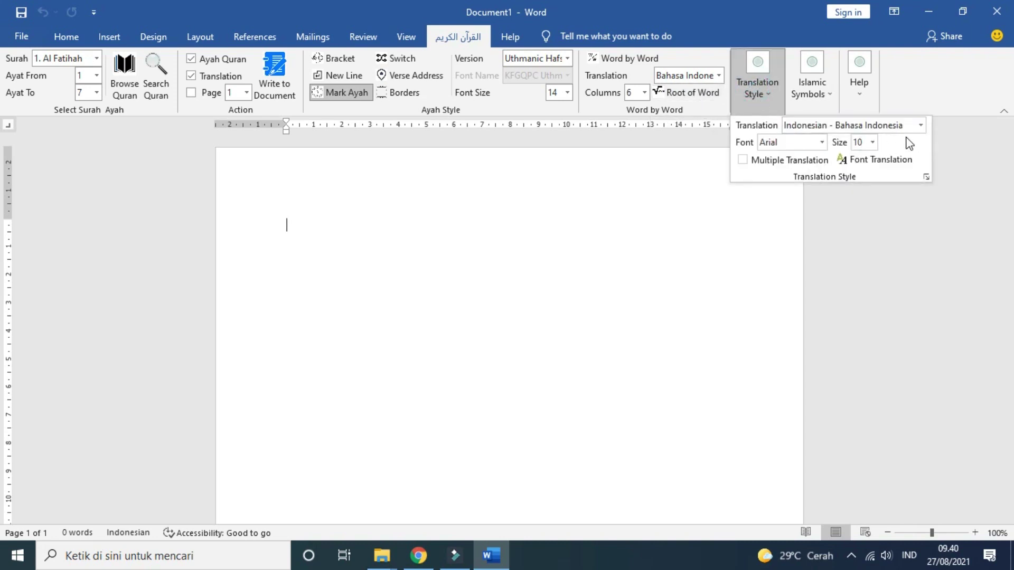
{"action": "left_click", "coordinate": [921, 127]}
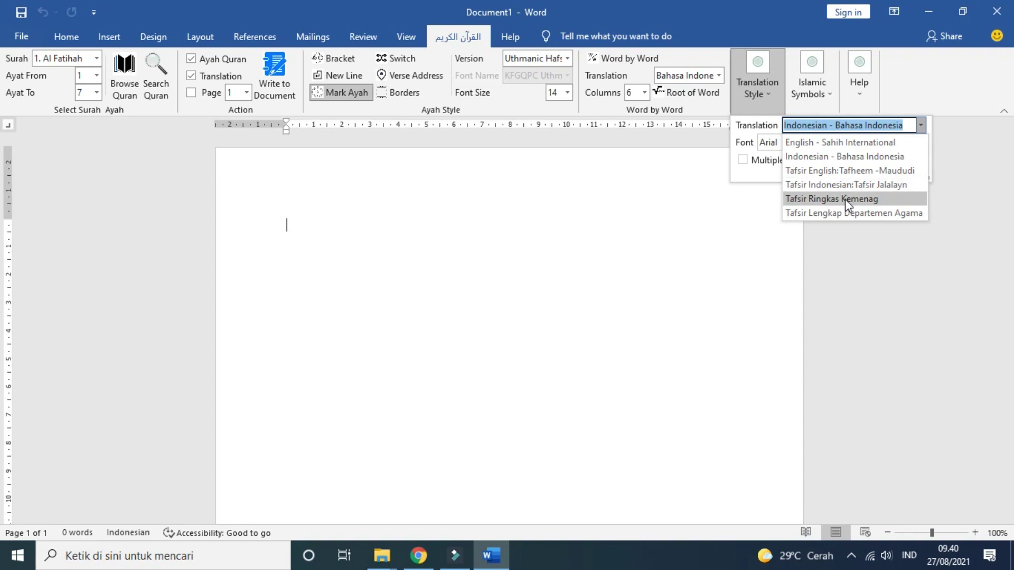
{"action": "left_click", "coordinate": [874, 201]}
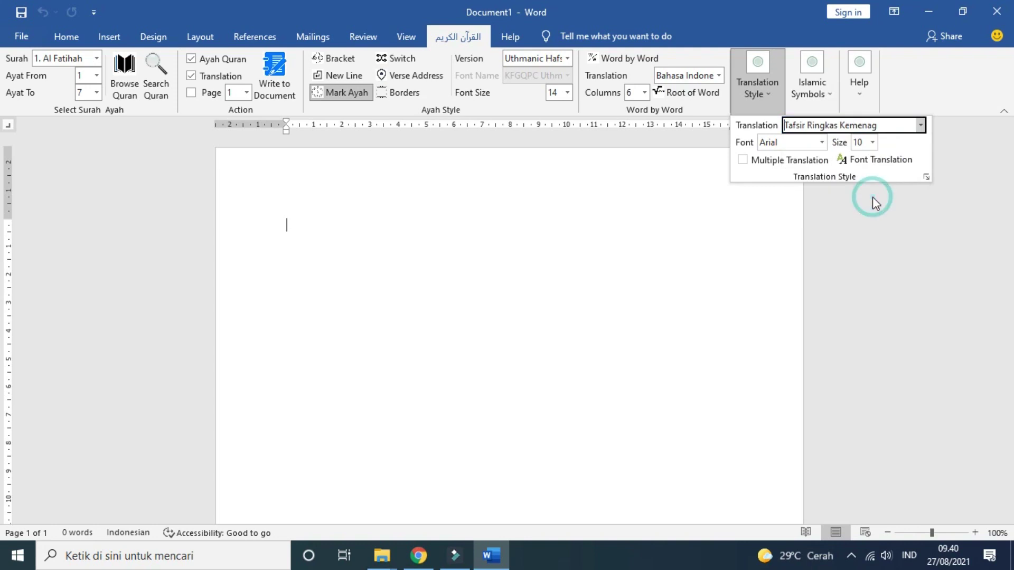
{"action": "left_click", "coordinate": [819, 90]}
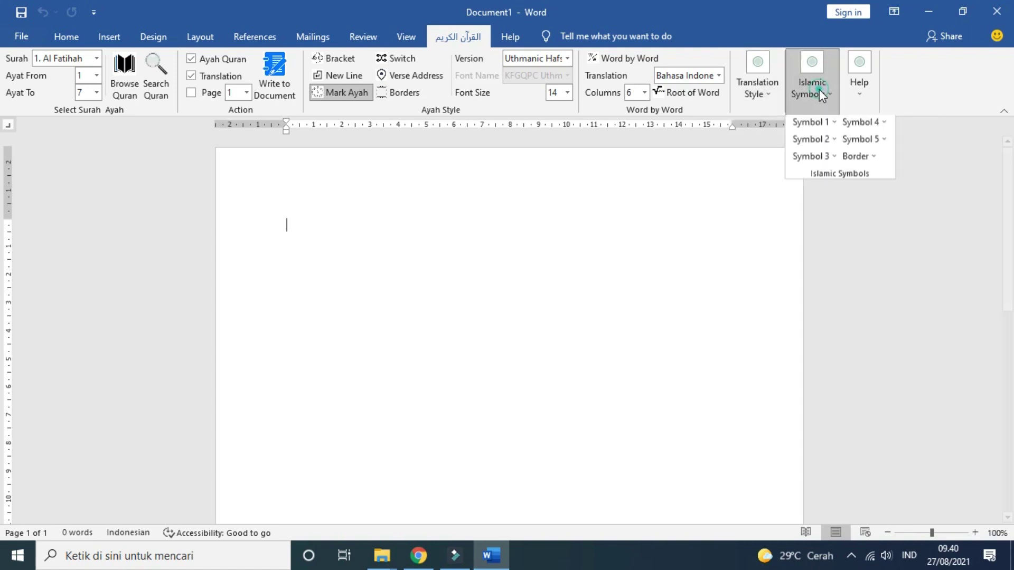
{"action": "left_click", "coordinate": [834, 126]}
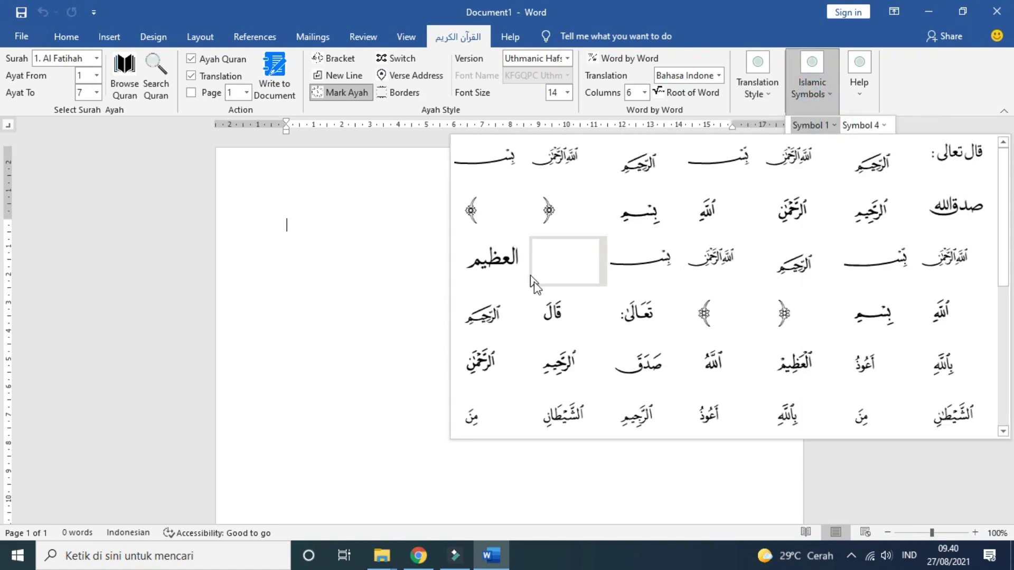
{"action": "left_click", "coordinate": [832, 126]}
{"action": "left_click", "coordinate": [830, 141]}
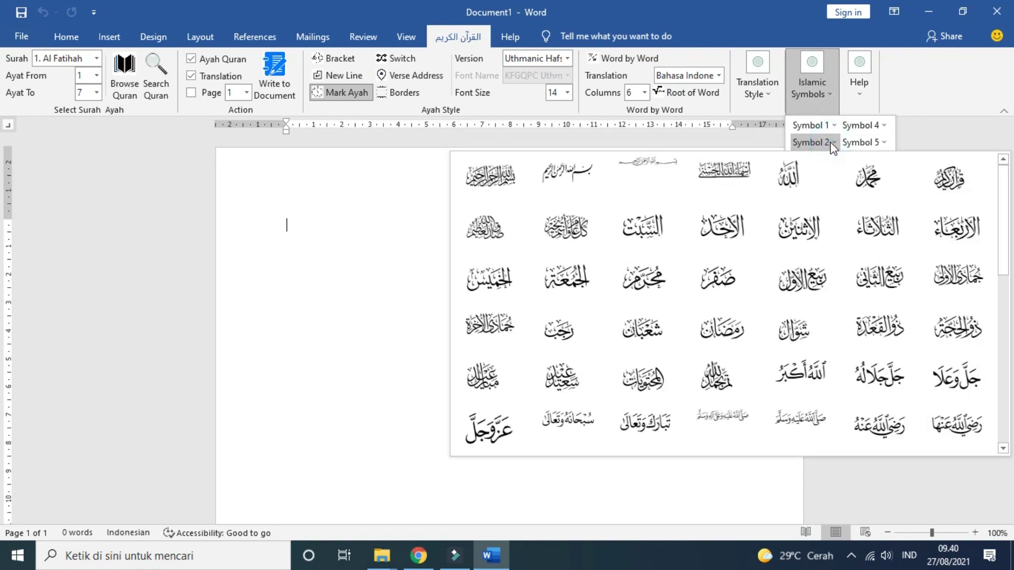
{"action": "left_click", "coordinate": [830, 141]}
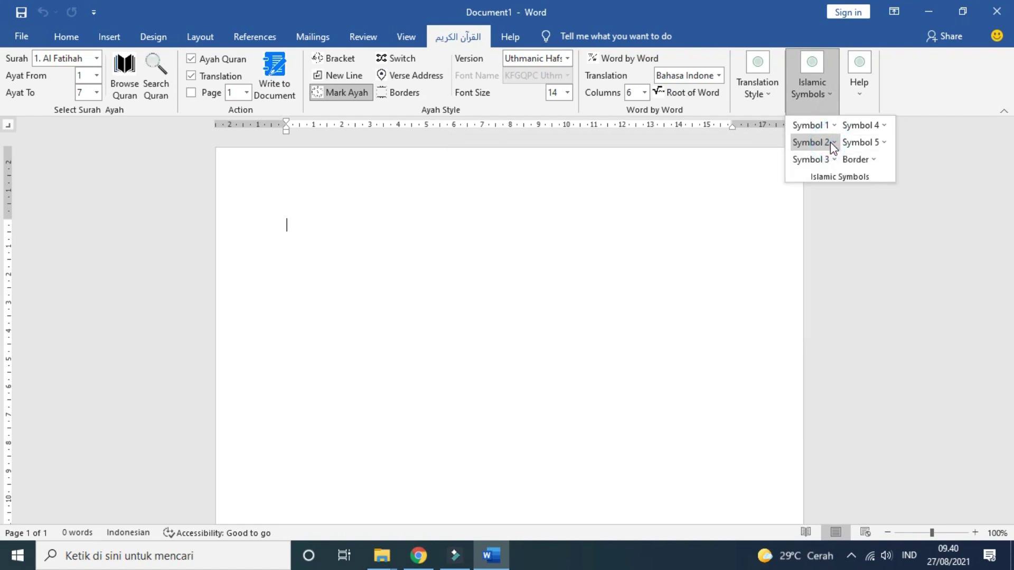
{"action": "left_click", "coordinate": [759, 157]}
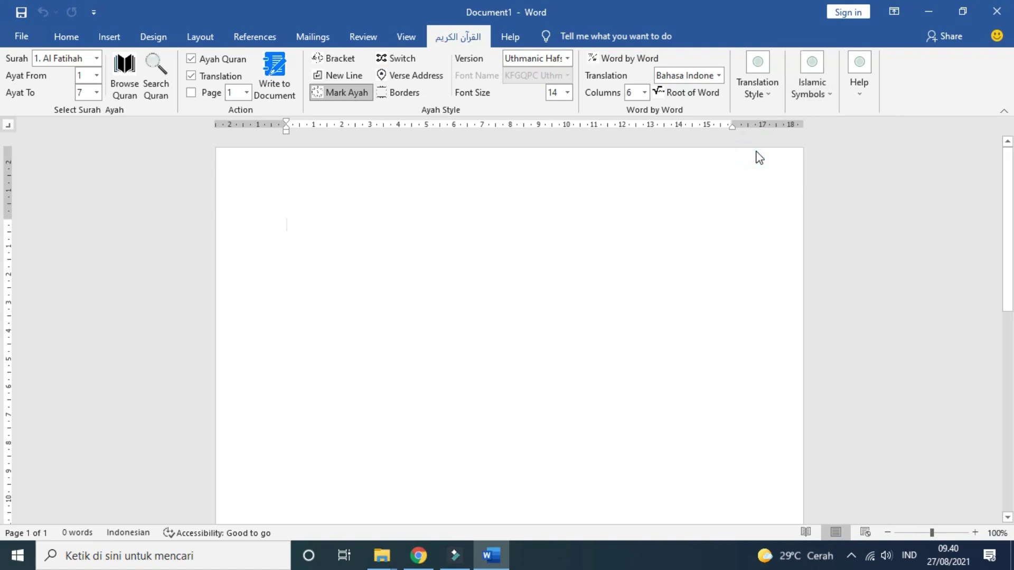
{"action": "left_click", "coordinate": [284, 68]}
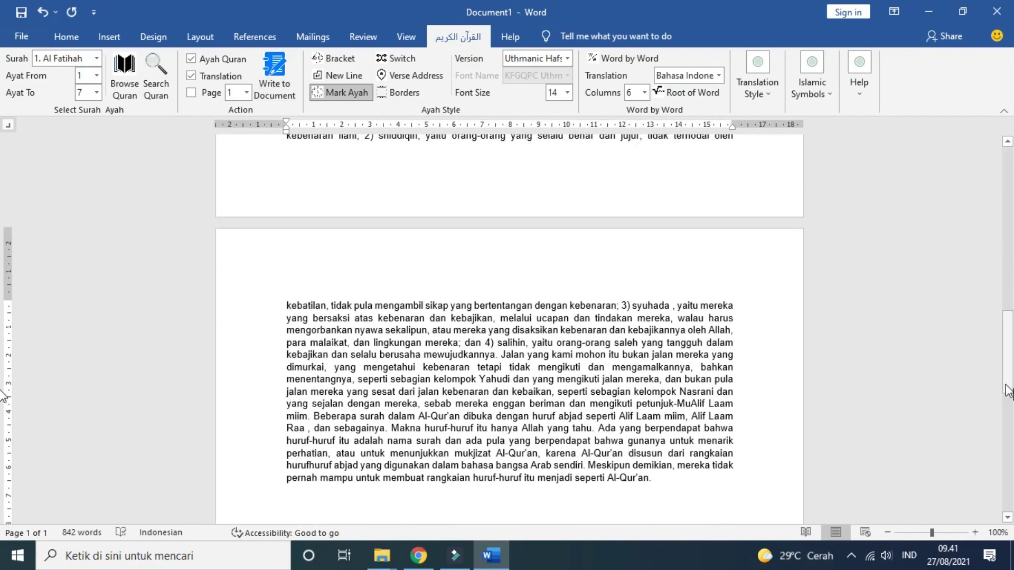
{"action": "left_click_drag", "start_coordinate": [1008, 372], "coordinate": [1008, 208]}
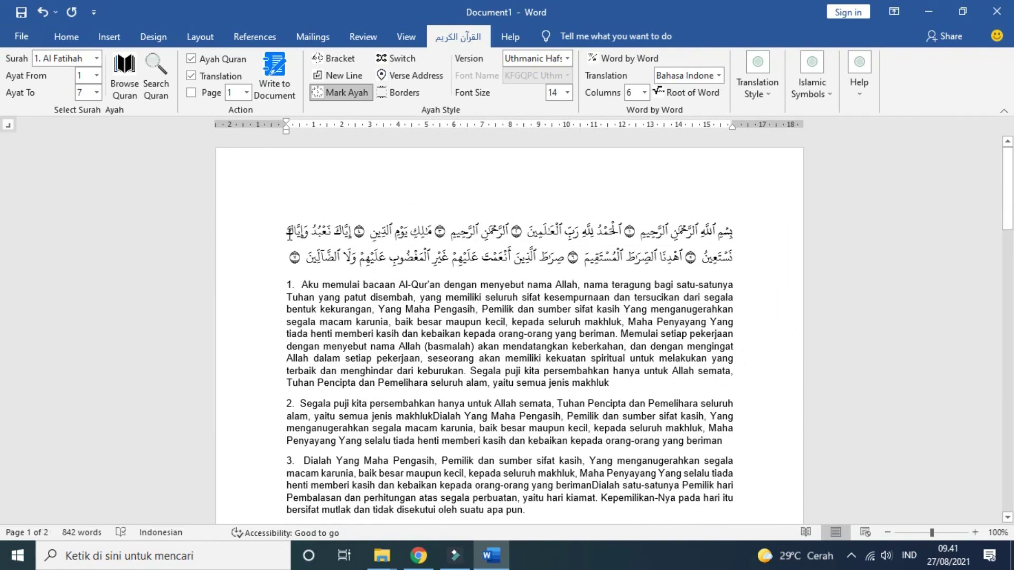
{"action": "left_click", "coordinate": [290, 233]}
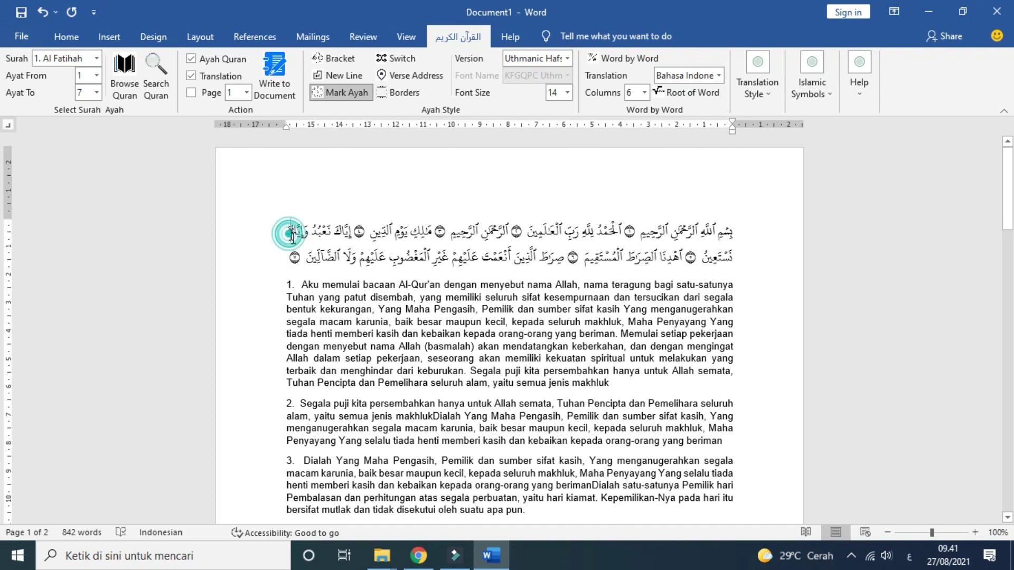
{"action": "key", "text": "ctrl+a"}
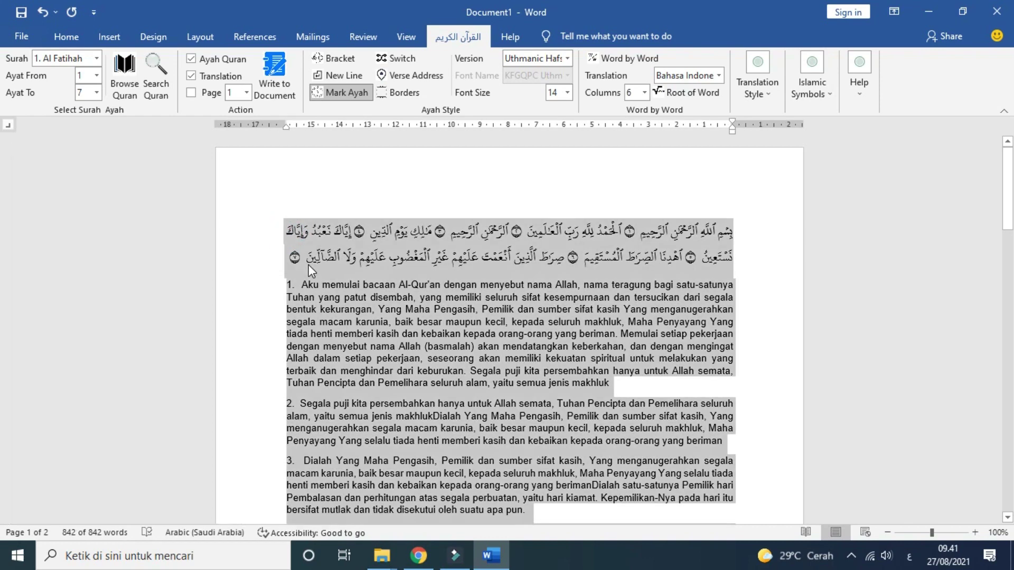
{"action": "key", "text": "Delete"}
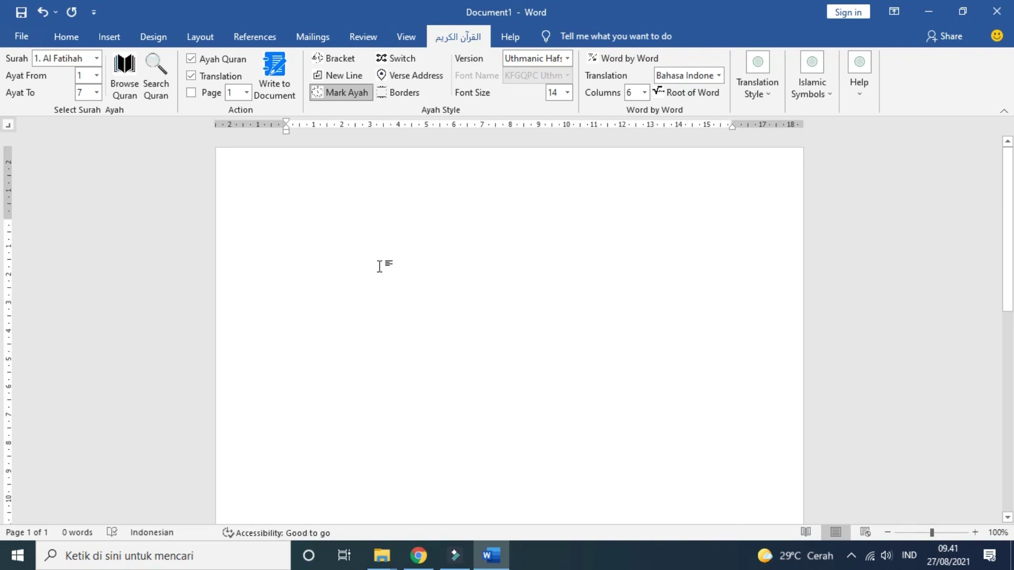
Step: Choose Indonesian - Bahasa Indonesia in Translation Style and set Ayah font size to 16
{"action": "left_click", "coordinate": [757, 88]}
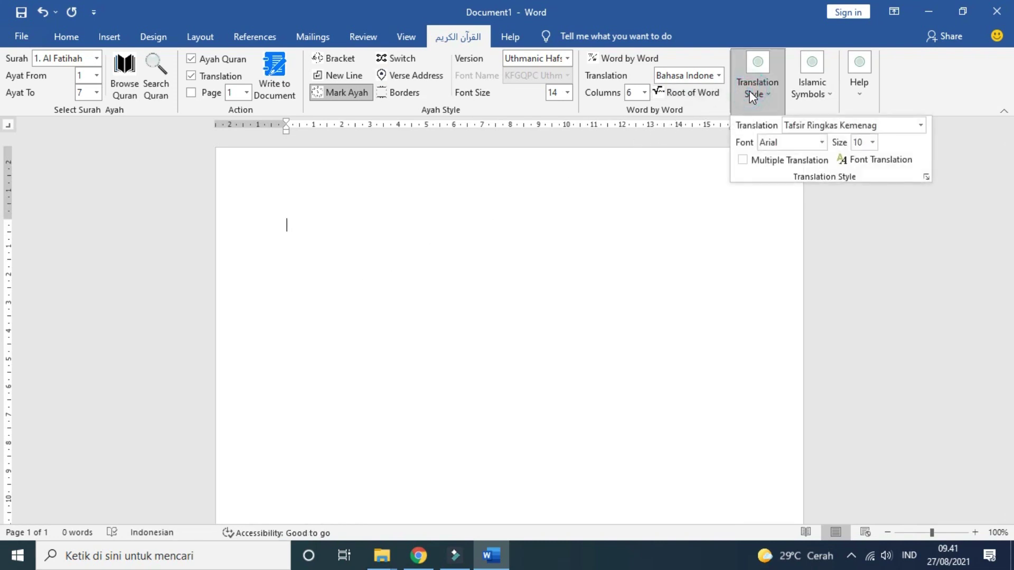
{"action": "left_click", "coordinate": [920, 127]}
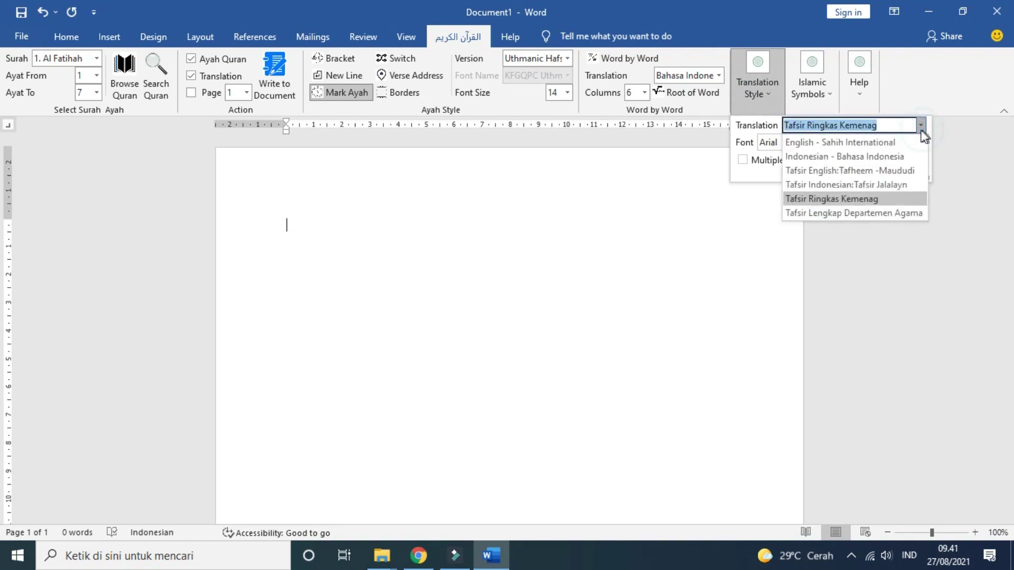
{"action": "left_click", "coordinate": [888, 157]}
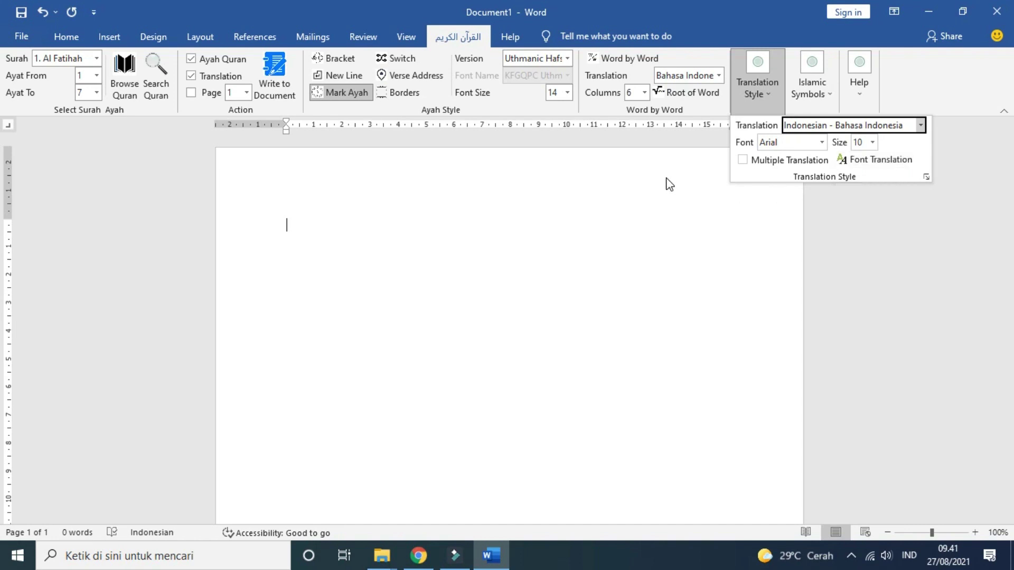
{"action": "left_click", "coordinate": [567, 93]}
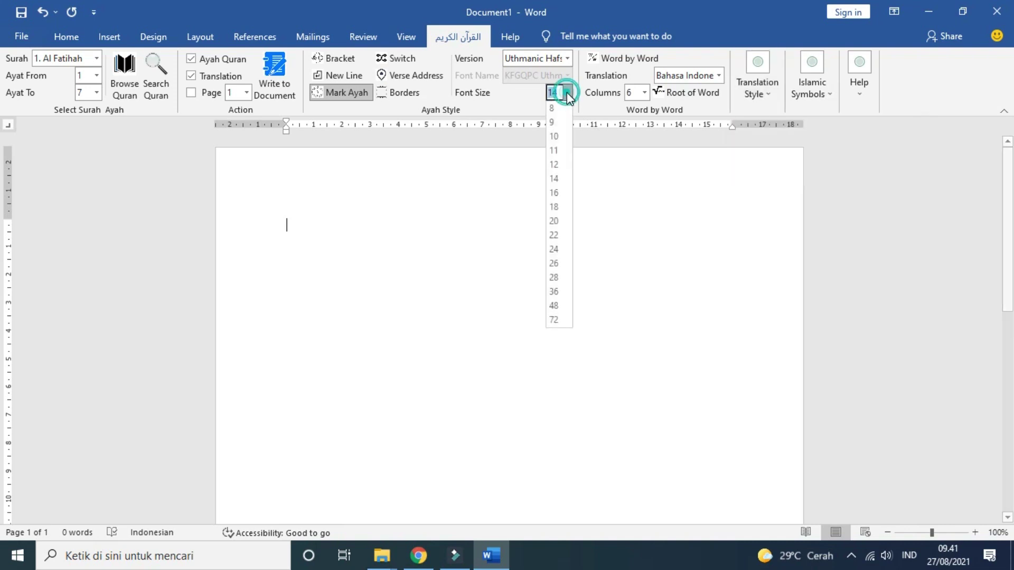
{"action": "left_click", "coordinate": [553, 194]}
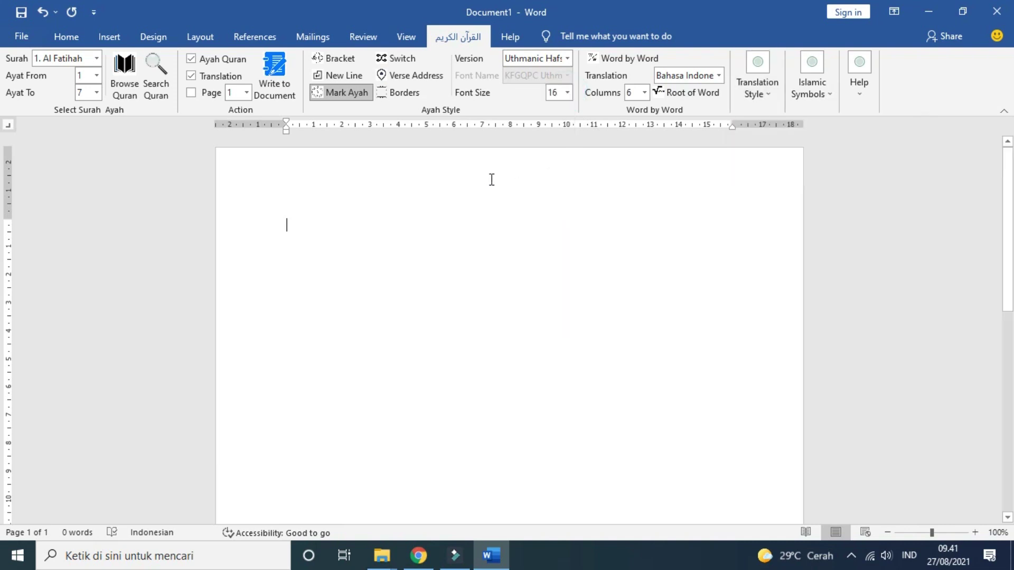
Step: Write Al Fatihah verses 1–7 into Document1, then bring up the screen recorder from the tray
{"action": "left_click", "coordinate": [274, 81]}
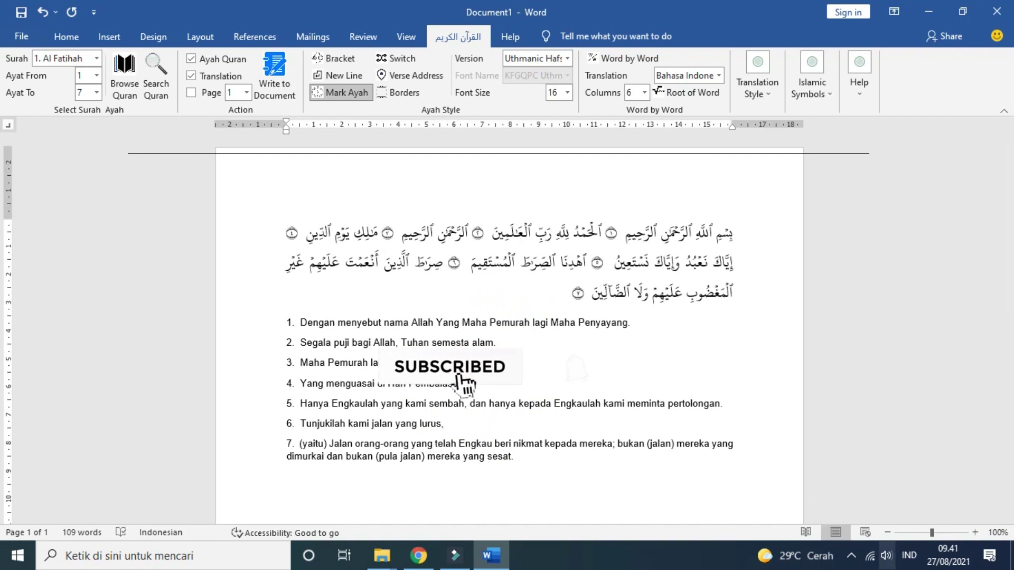
{"action": "left_click", "coordinate": [852, 558]}
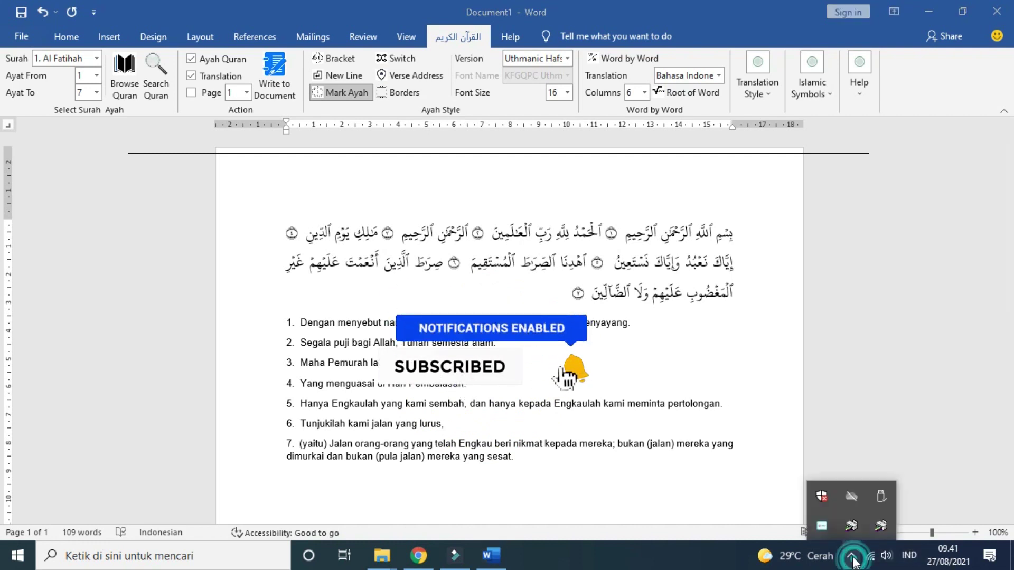
{"action": "left_click", "coordinate": [821, 527]}
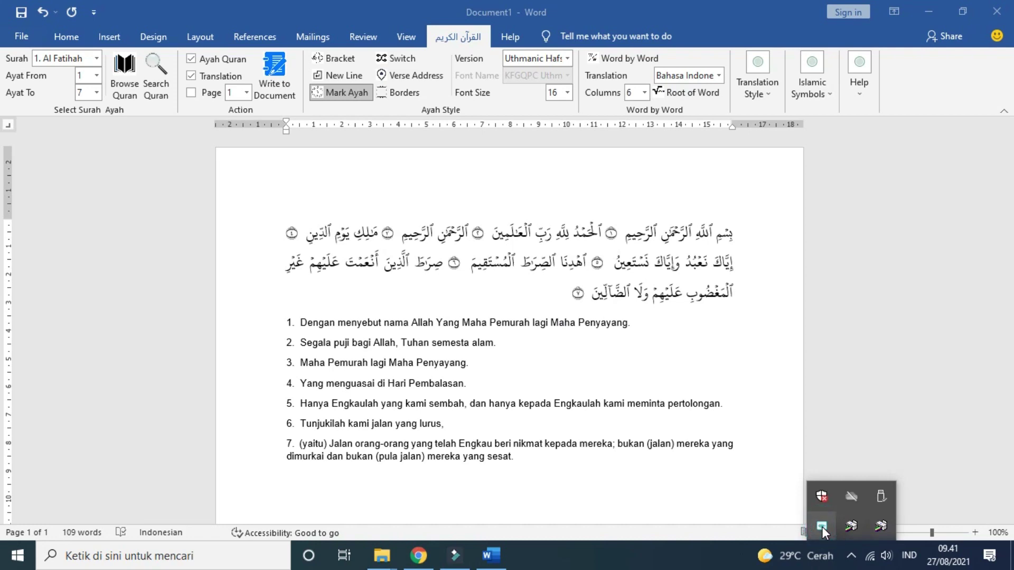